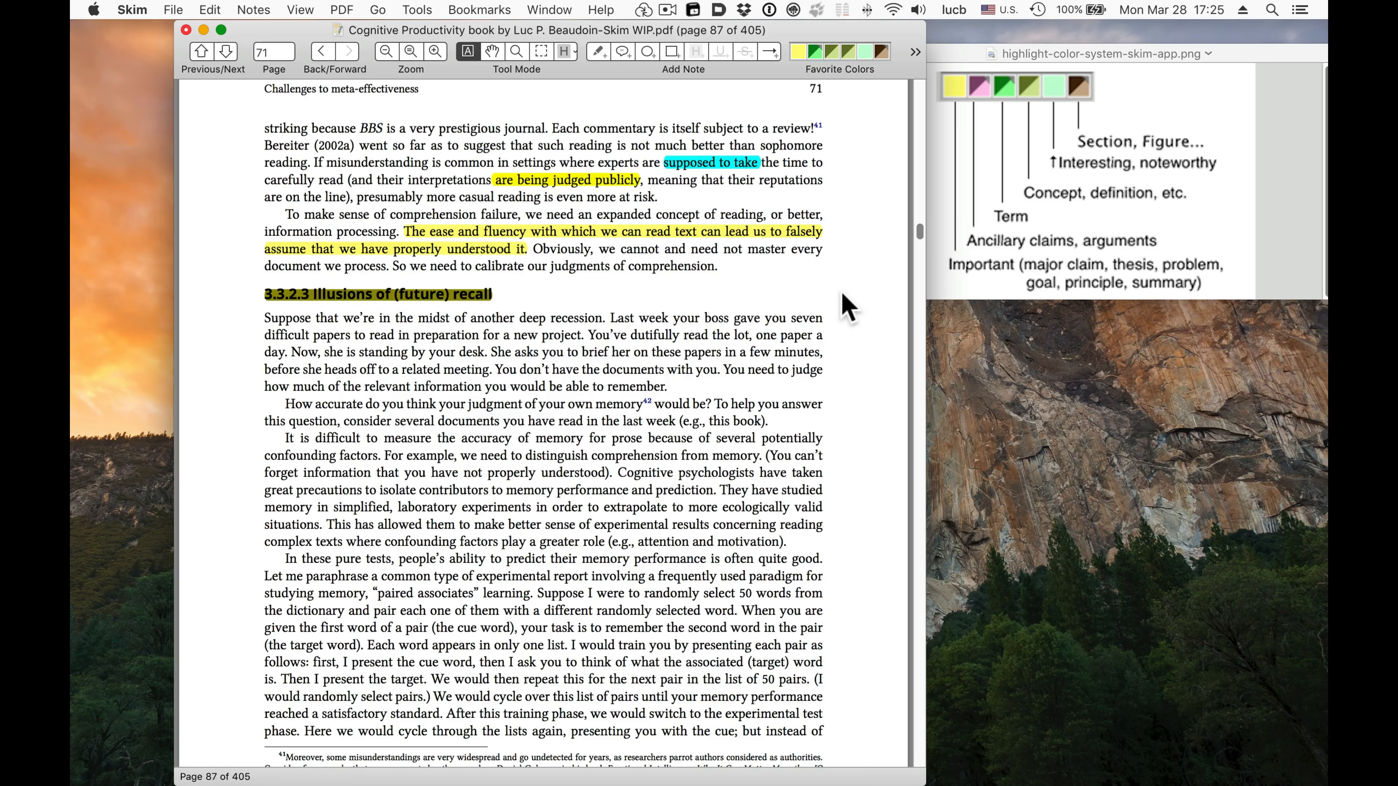
Show the Colors window with the Inline Tags palette and arrange it beside the PDF document
{"action": "left_click", "coordinate": [419, 11]}
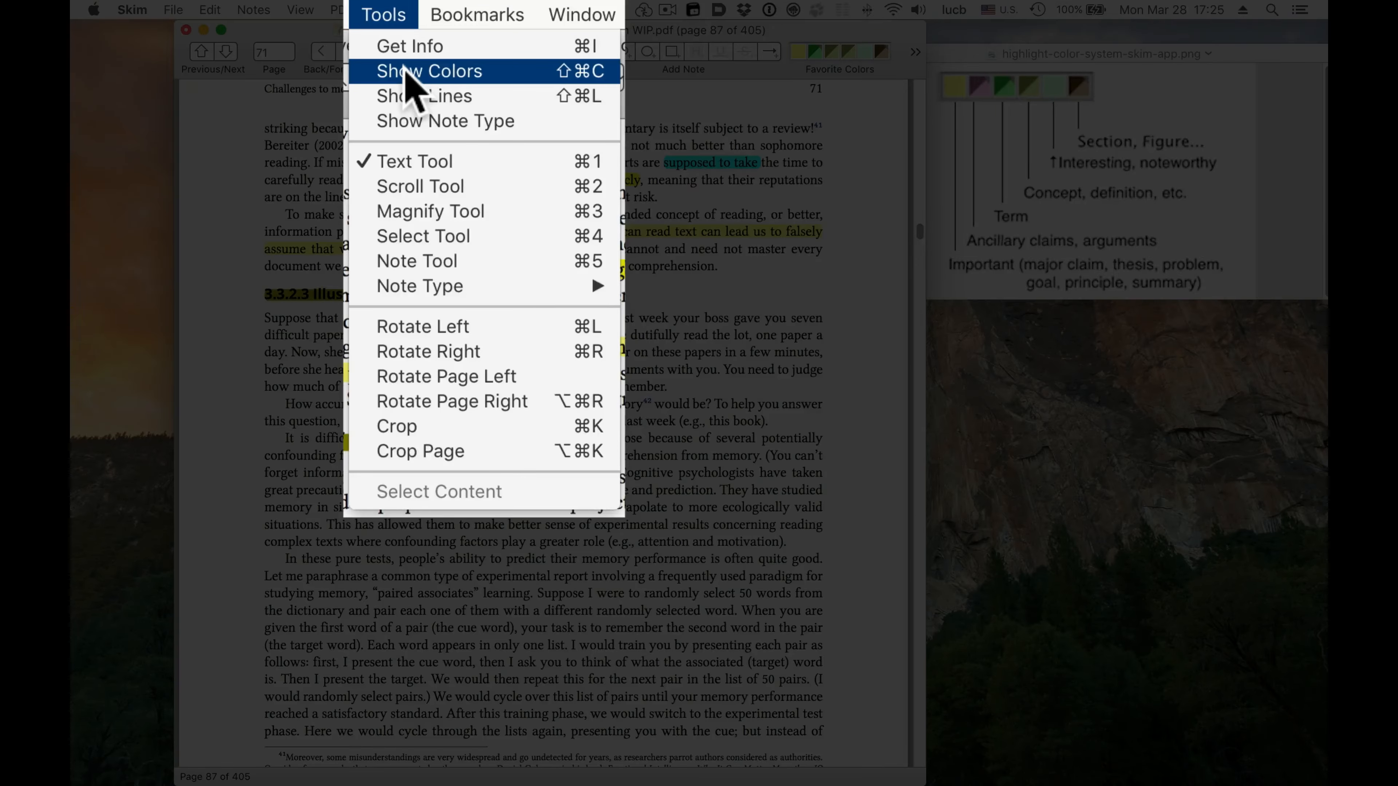
{"action": "left_click", "coordinate": [408, 70]}
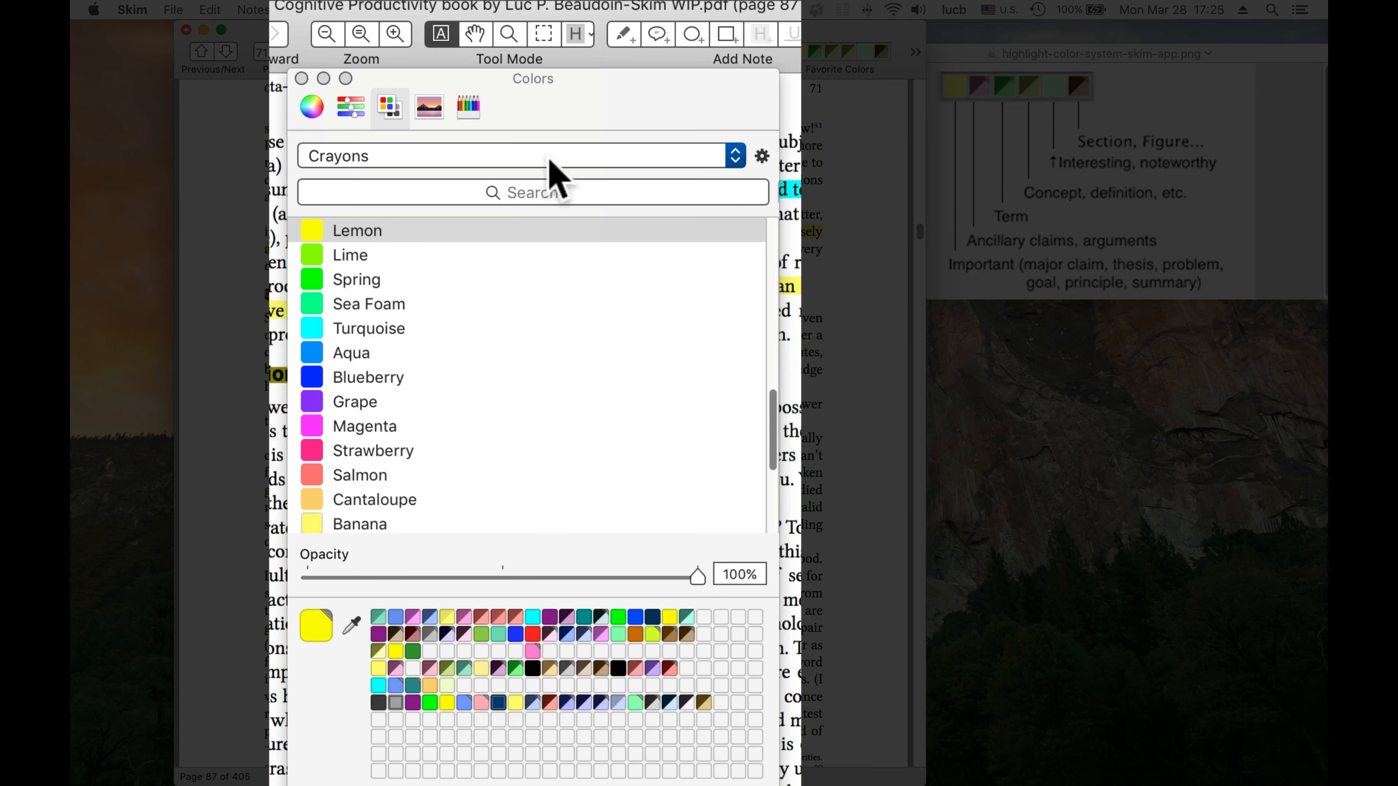
{"action": "left_click", "coordinate": [688, 157]}
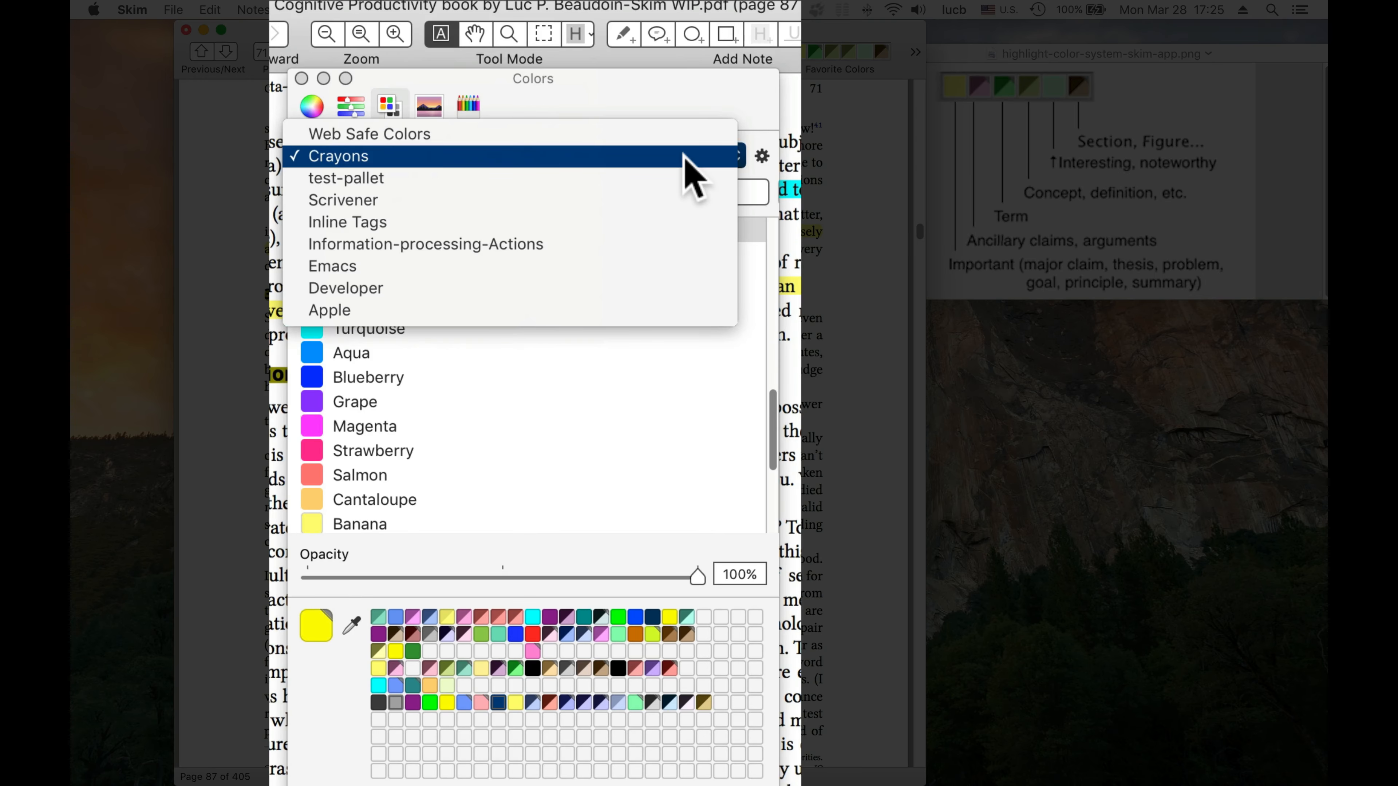
{"action": "left_click", "coordinate": [616, 221]}
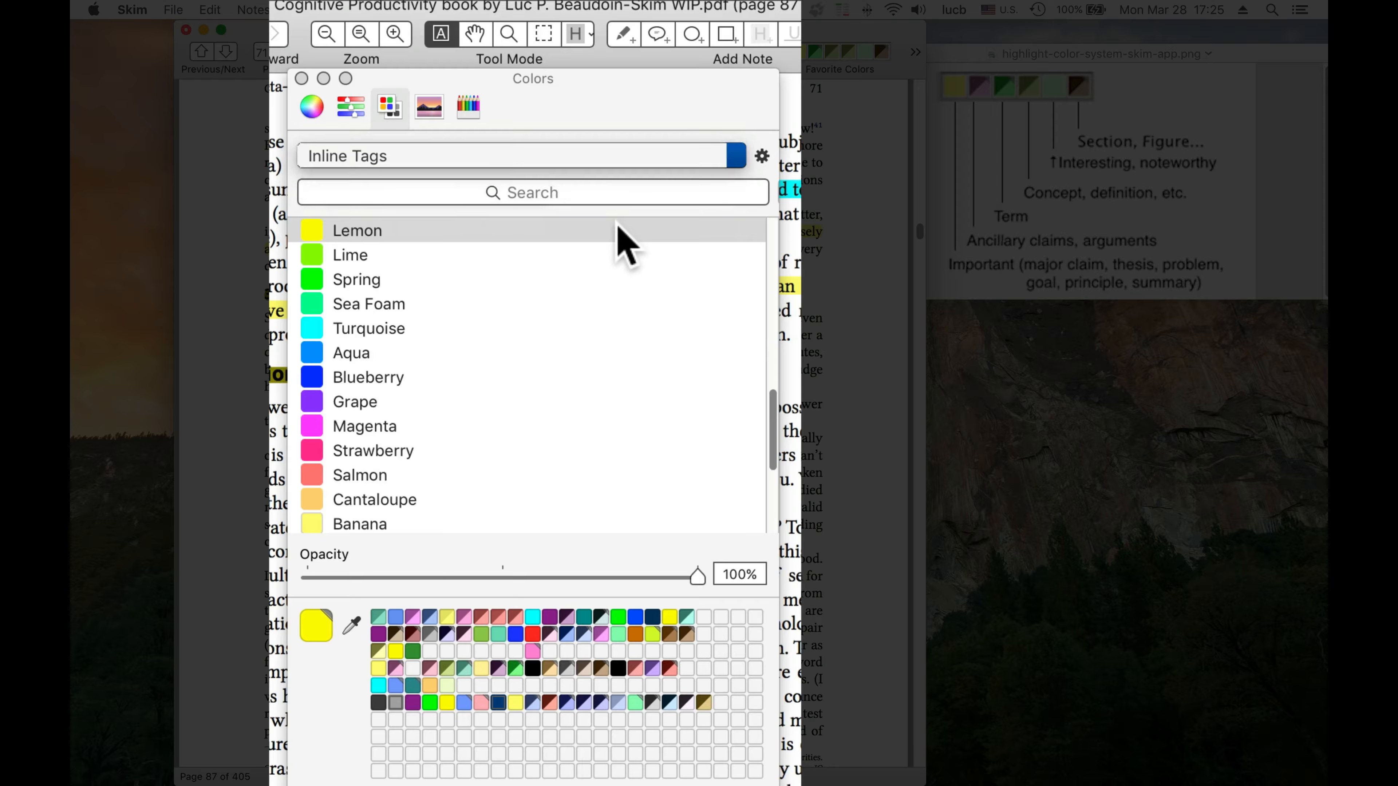
{"action": "left_click_drag", "start_coordinate": [776, 499], "coordinate": [743, 303]}
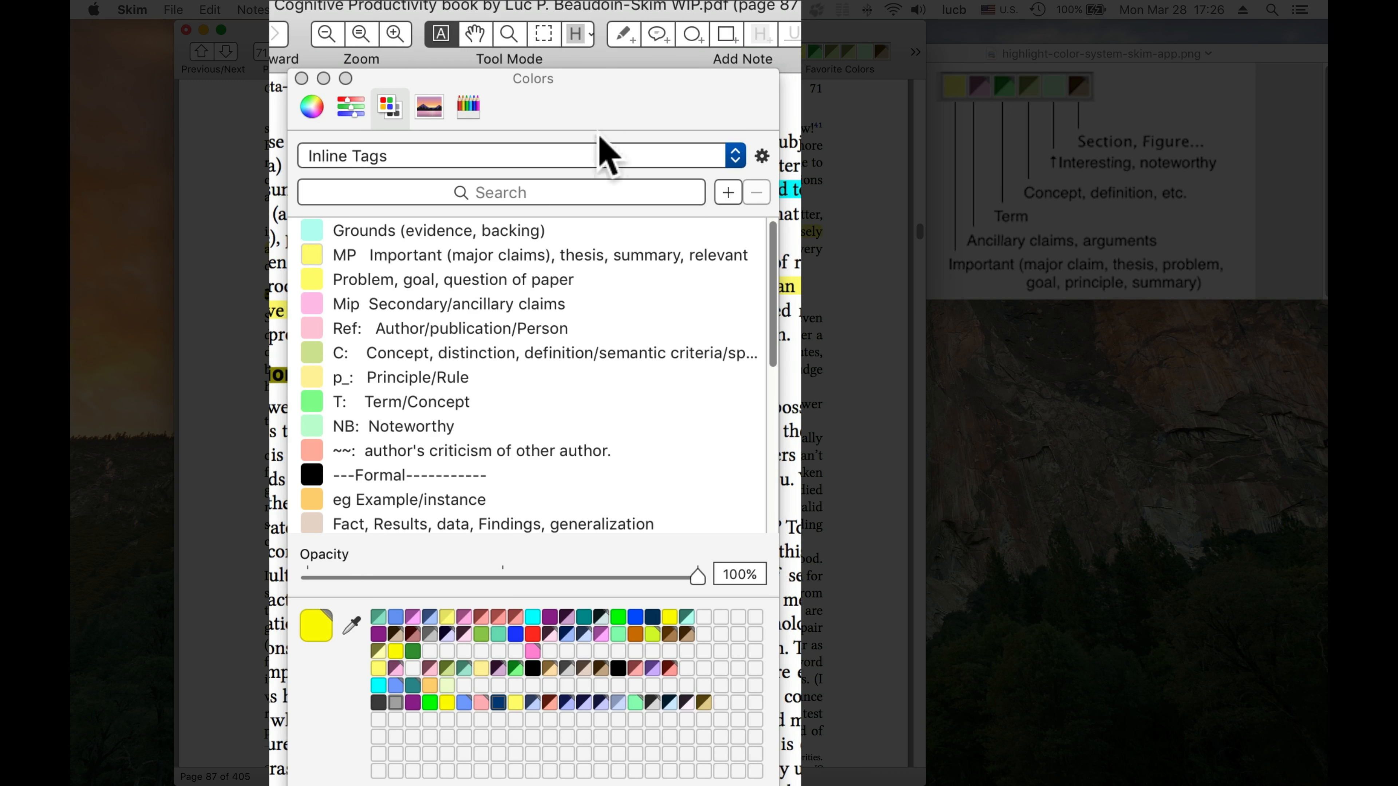
{"action": "left_click_drag", "start_coordinate": [681, 105], "coordinate": [355, 99]}
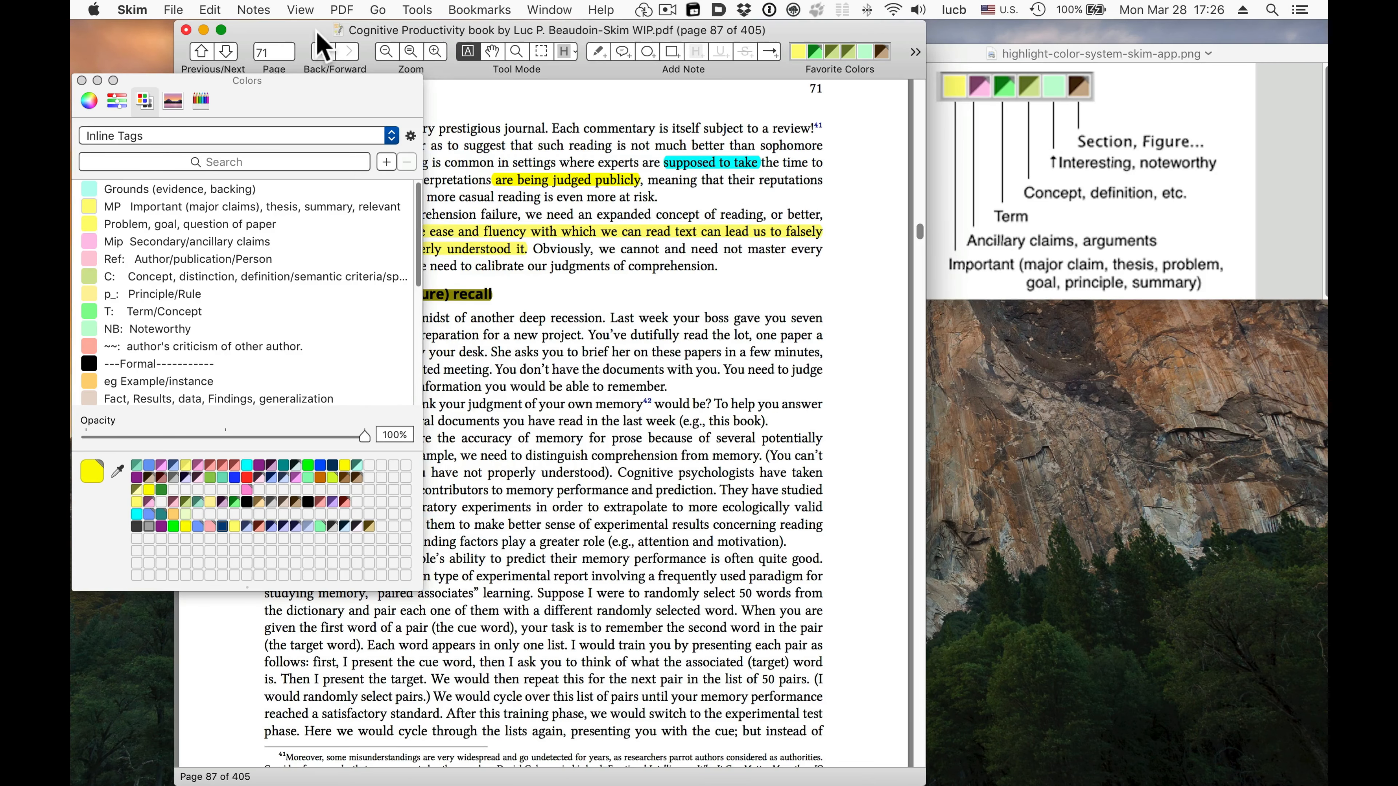
{"action": "left_click_drag", "start_coordinate": [324, 46], "coordinate": [539, 44]}
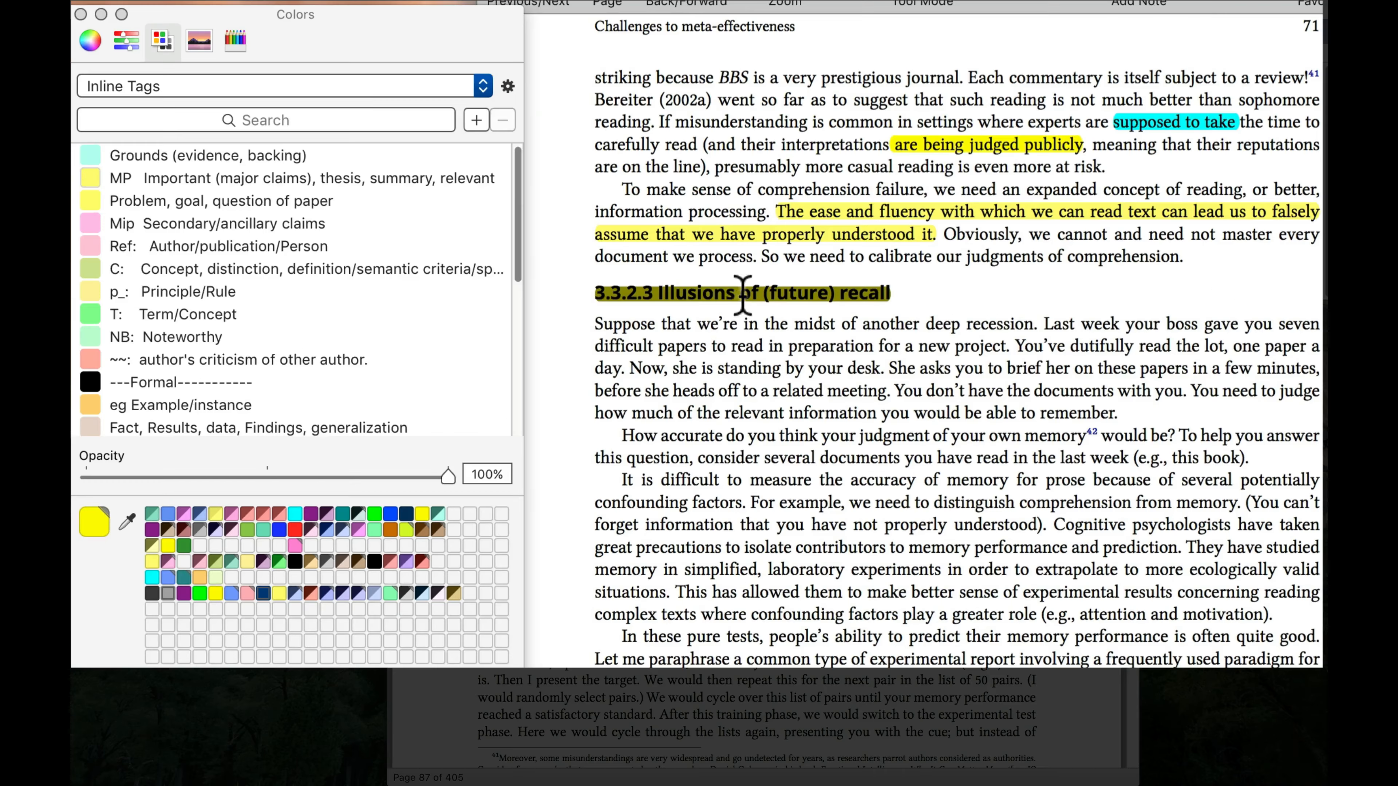
Examine which Inline Tags entries match the section heading highlight, the two yellow highlights and the cyan highlight on page 71
{"action": "left_click", "coordinate": [592, 297]}
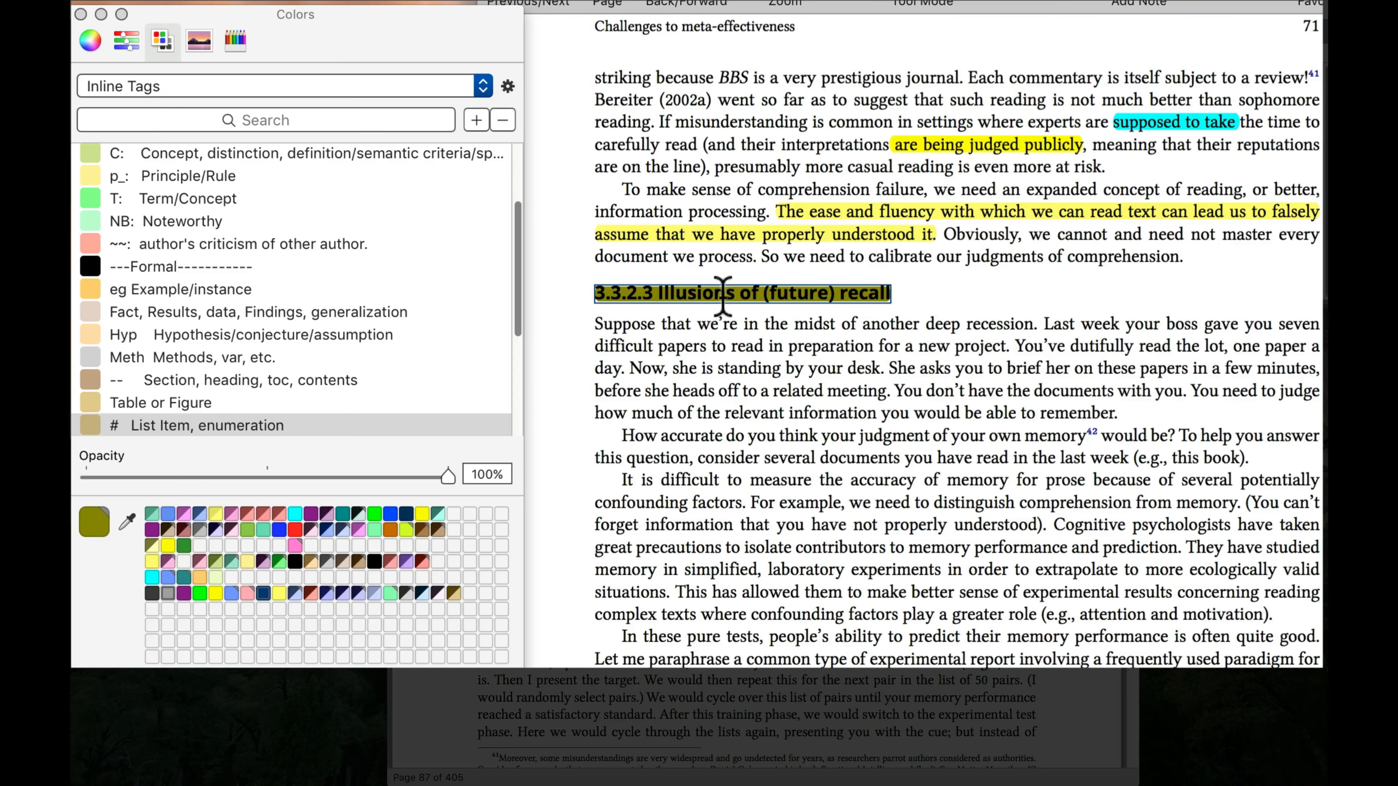
{"action": "scroll", "coordinate": [362, 404], "scroll_direction": "down", "scroll_amount": 1}
{"action": "scroll", "coordinate": [369, 419], "scroll_direction": "down", "scroll_amount": 2}
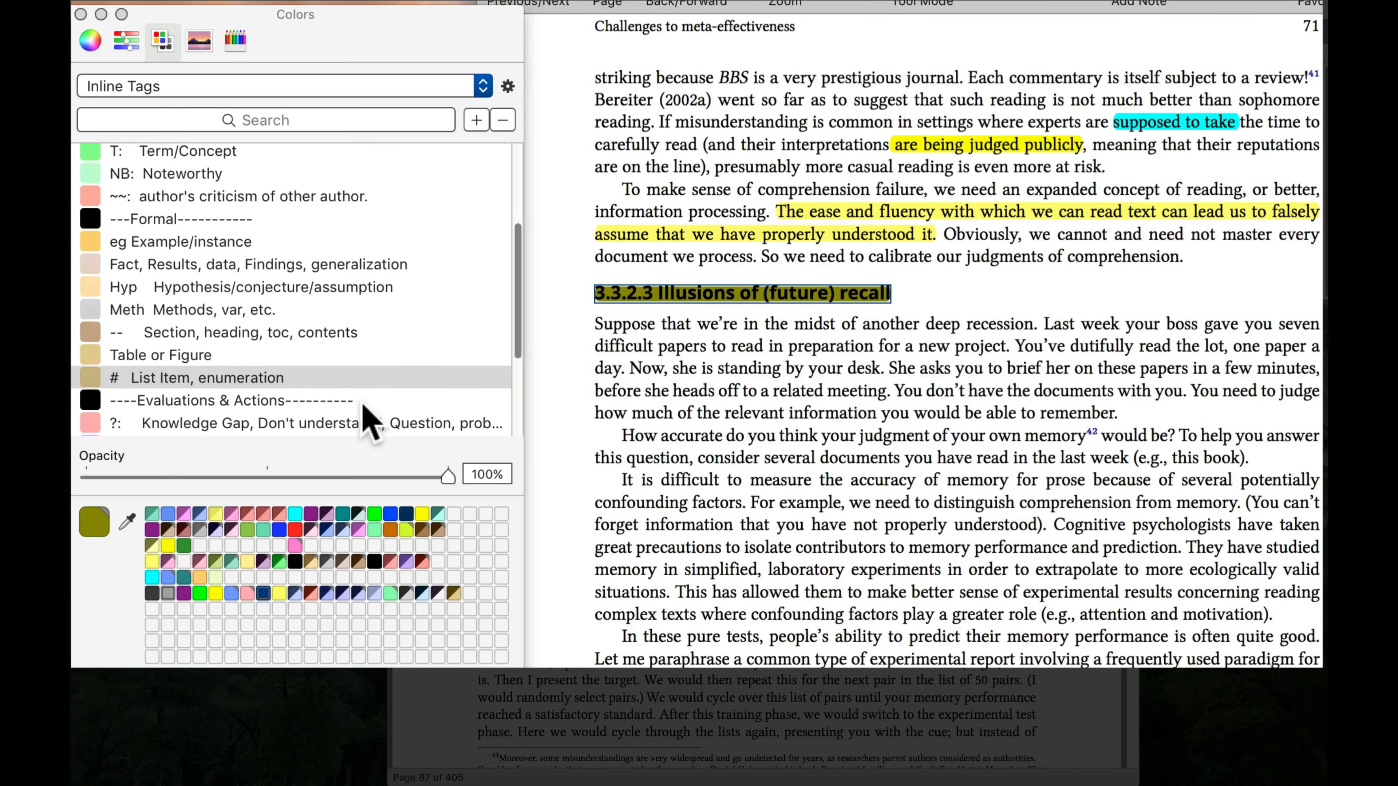
{"action": "left_click", "coordinate": [850, 223]}
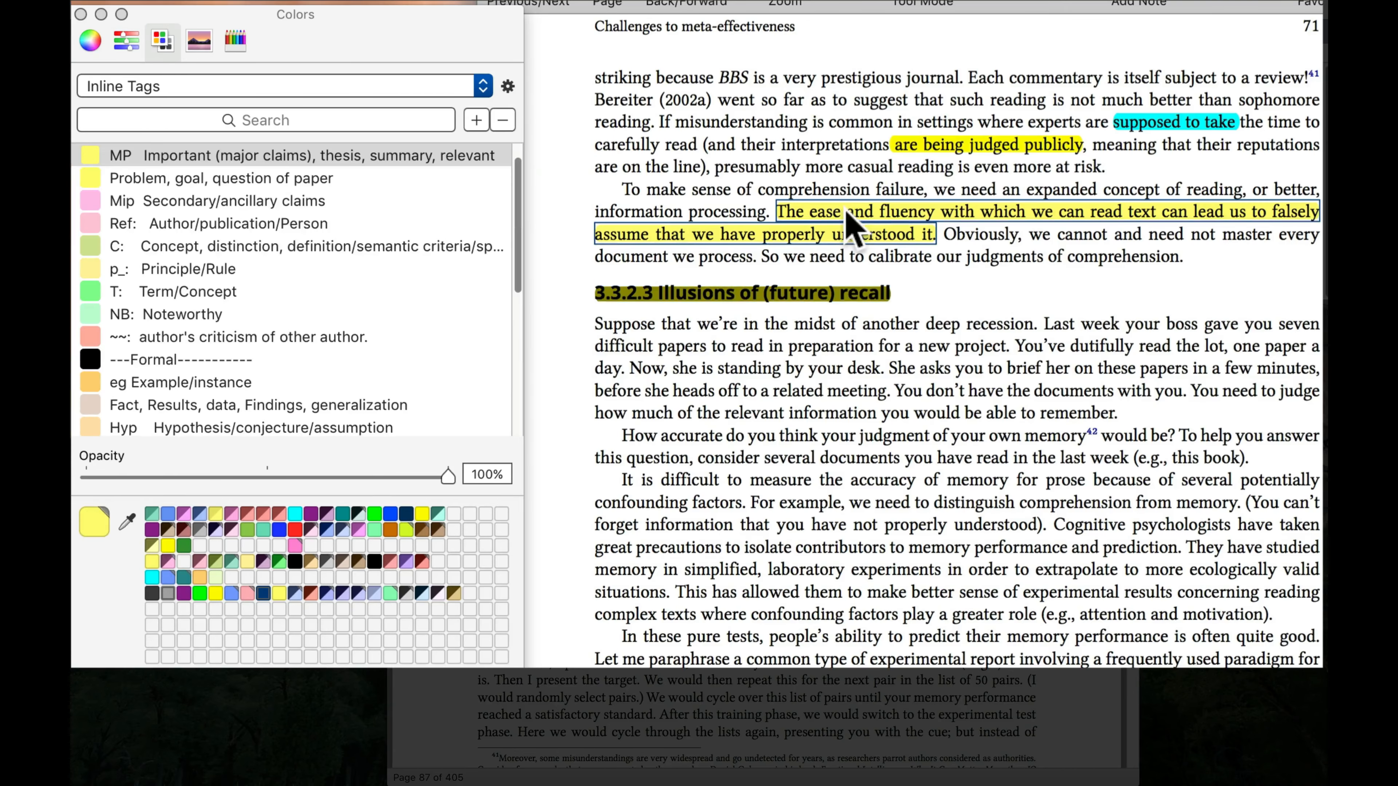
{"action": "left_click", "coordinate": [973, 148]}
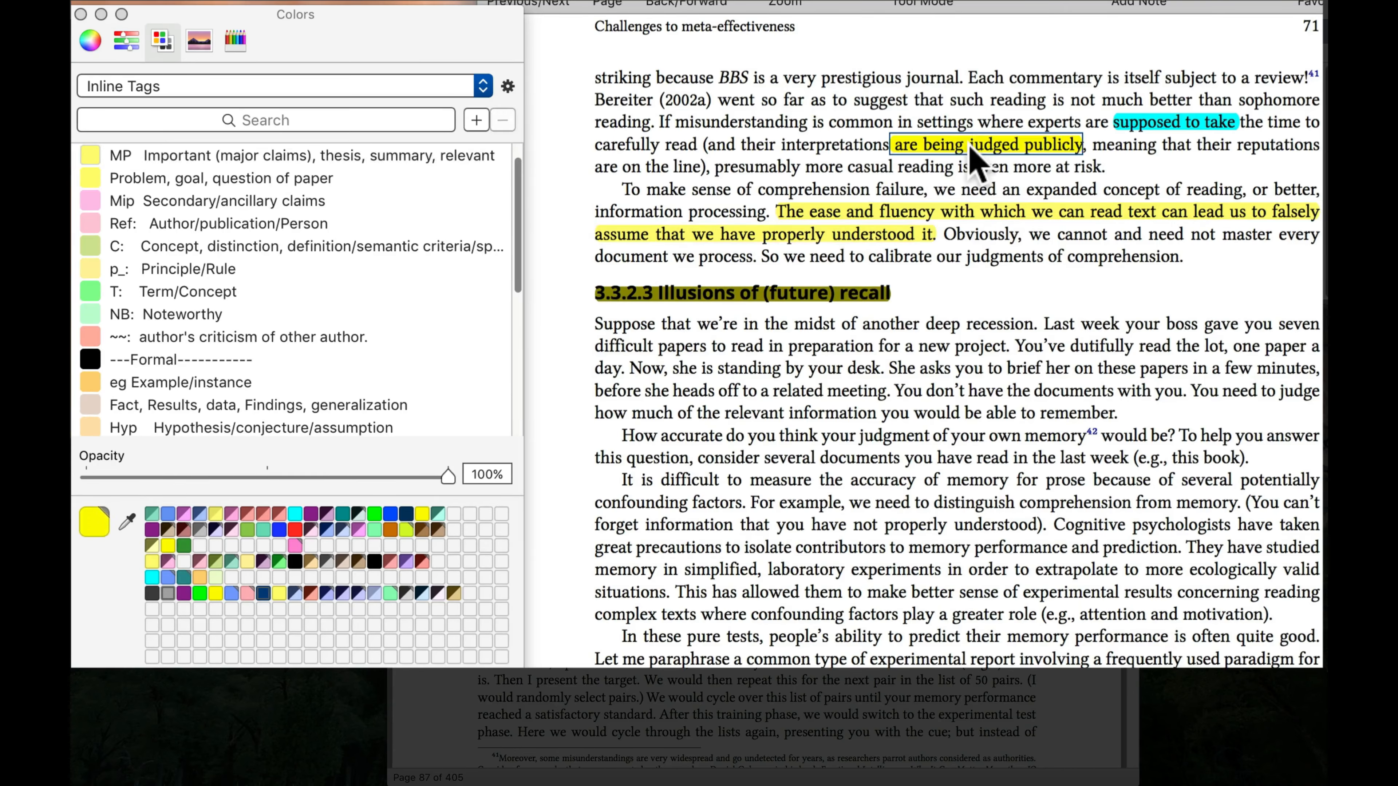
{"action": "left_click", "coordinate": [1162, 125]}
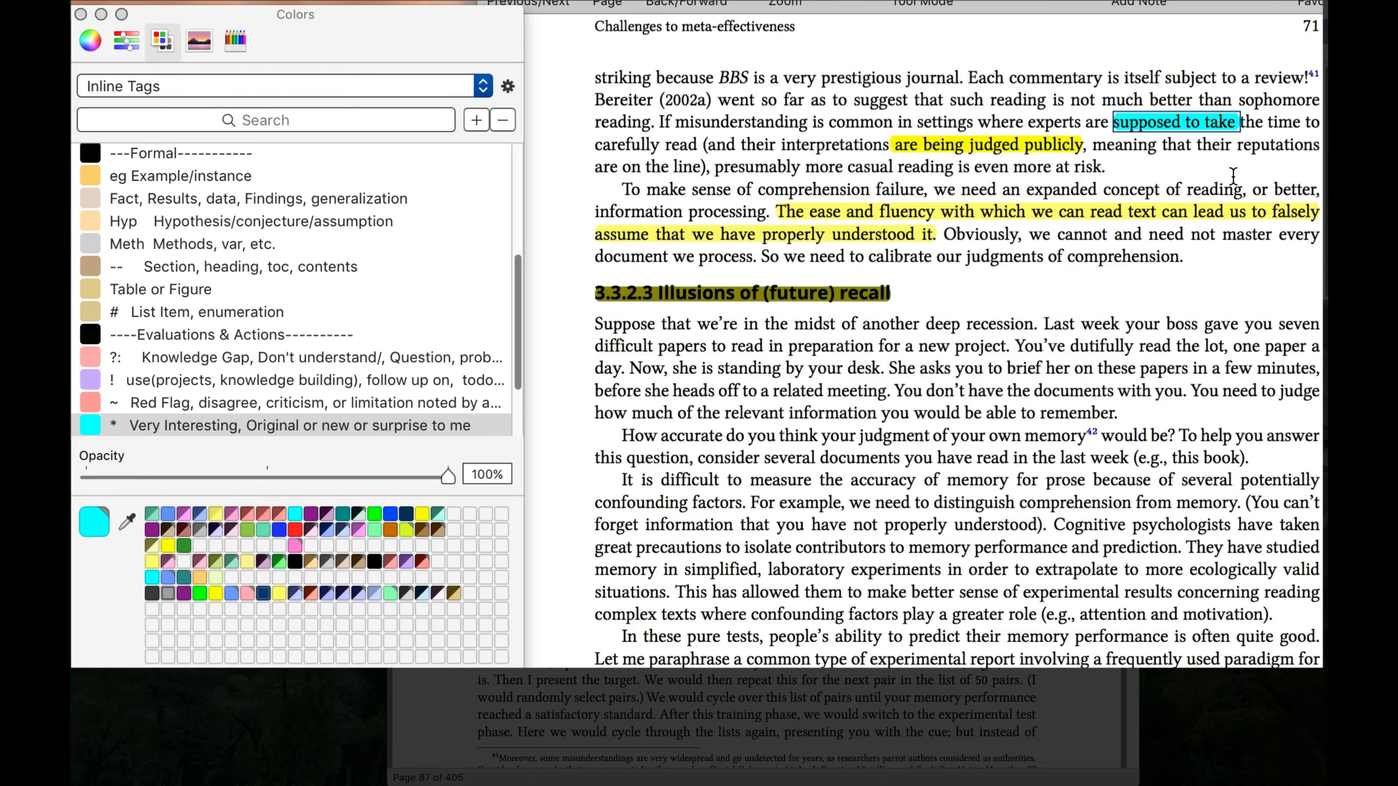
{"action": "left_click", "coordinate": [1019, 338]}
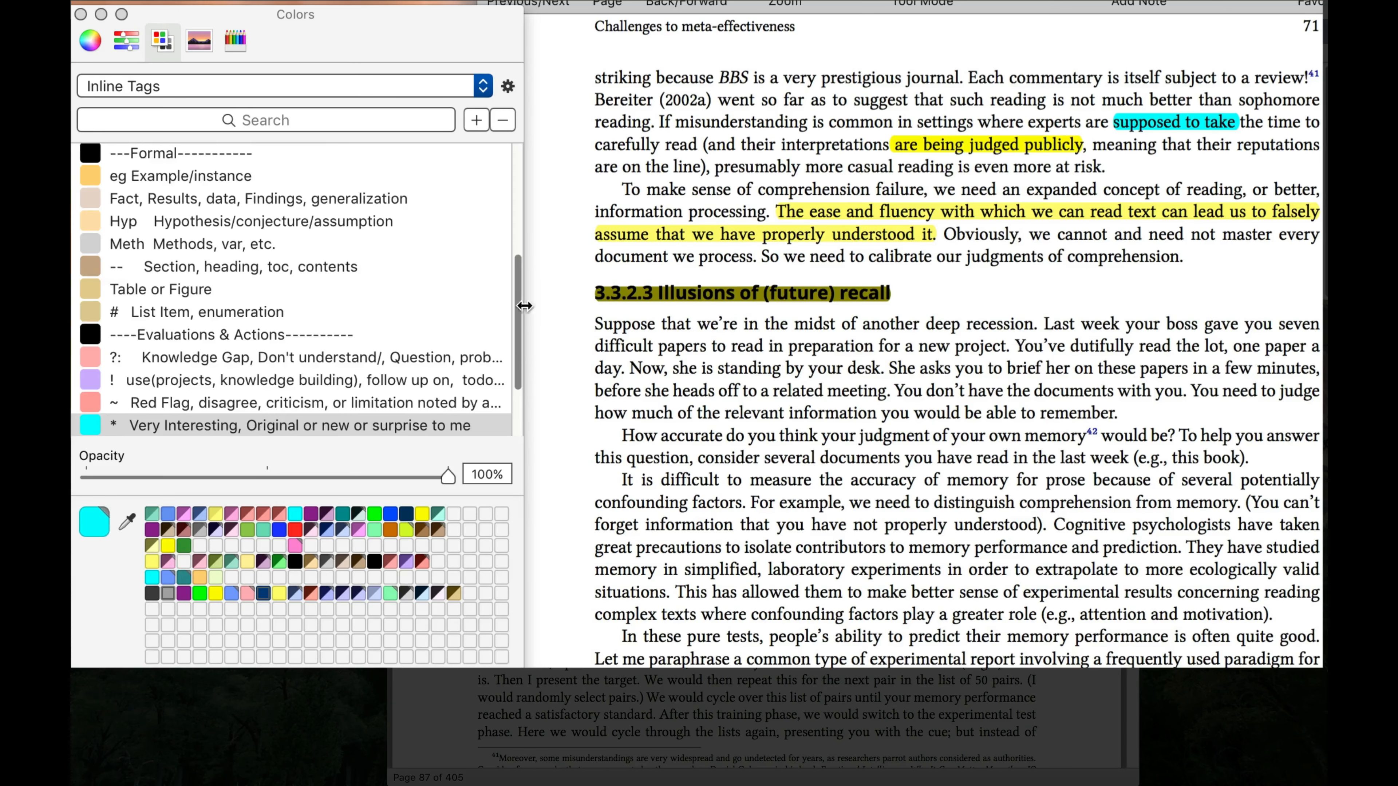
{"action": "scroll", "coordinate": [506, 173], "scroll_direction": "up", "scroll_amount": 10}
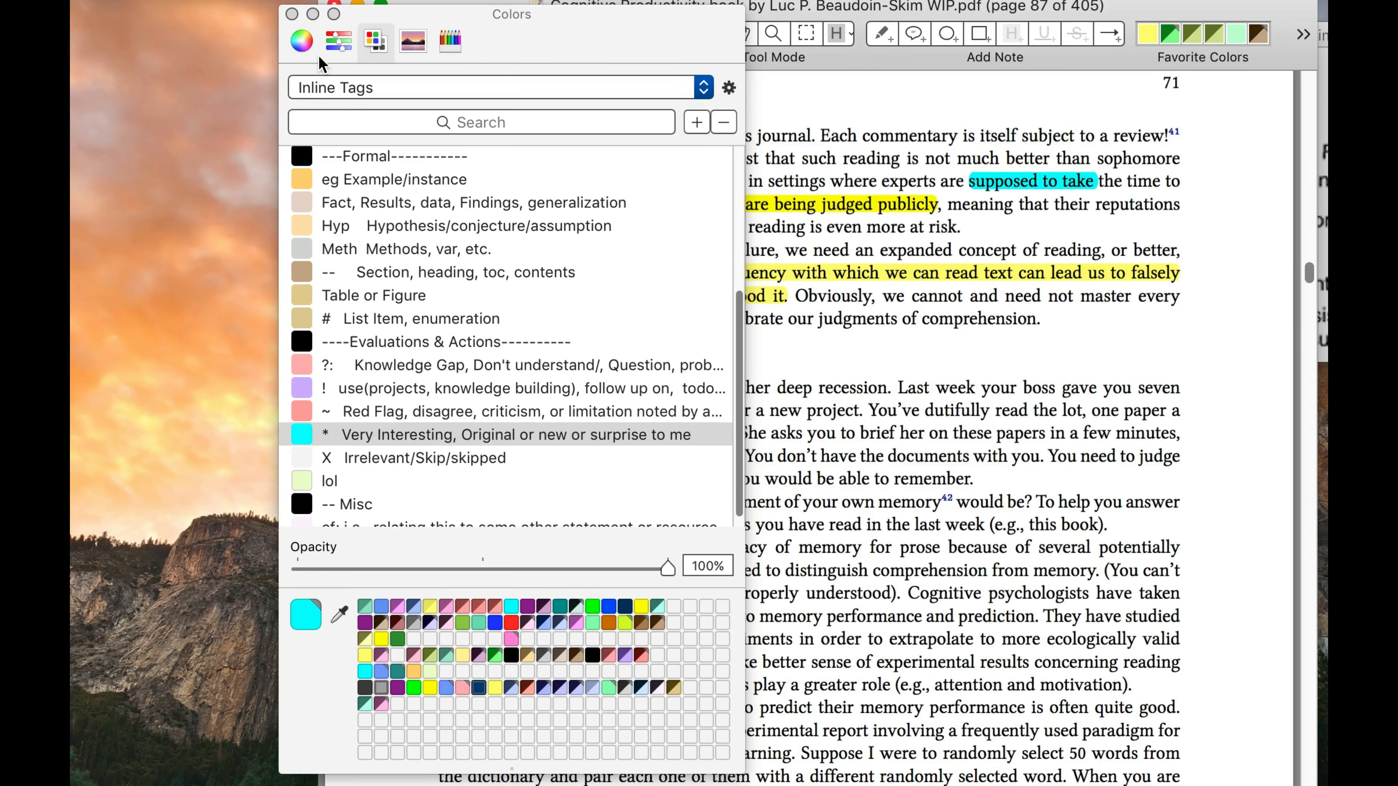
Review the color wheel, slider, palette and spectrum modes of the color picker
{"action": "left_click", "coordinate": [299, 39]}
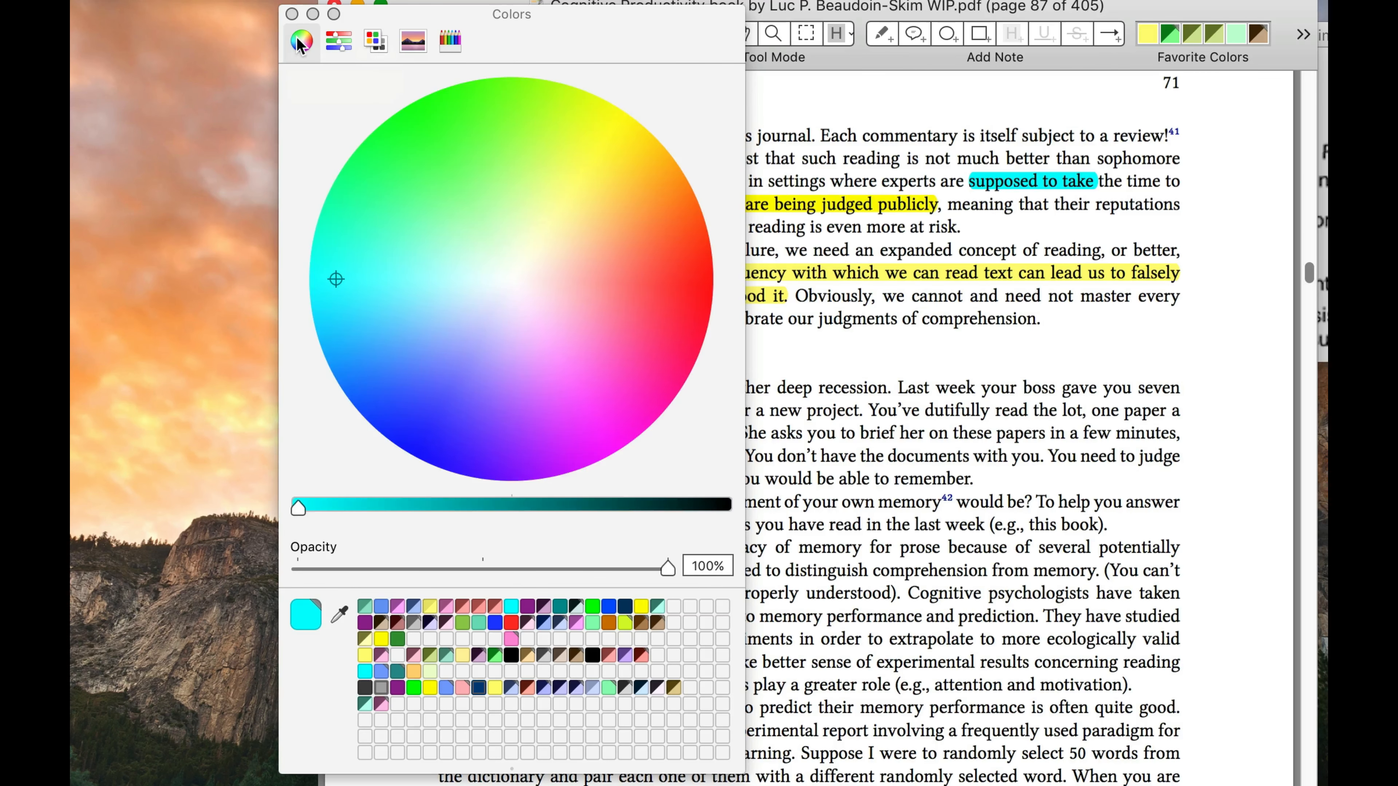
{"action": "left_click", "coordinate": [340, 41]}
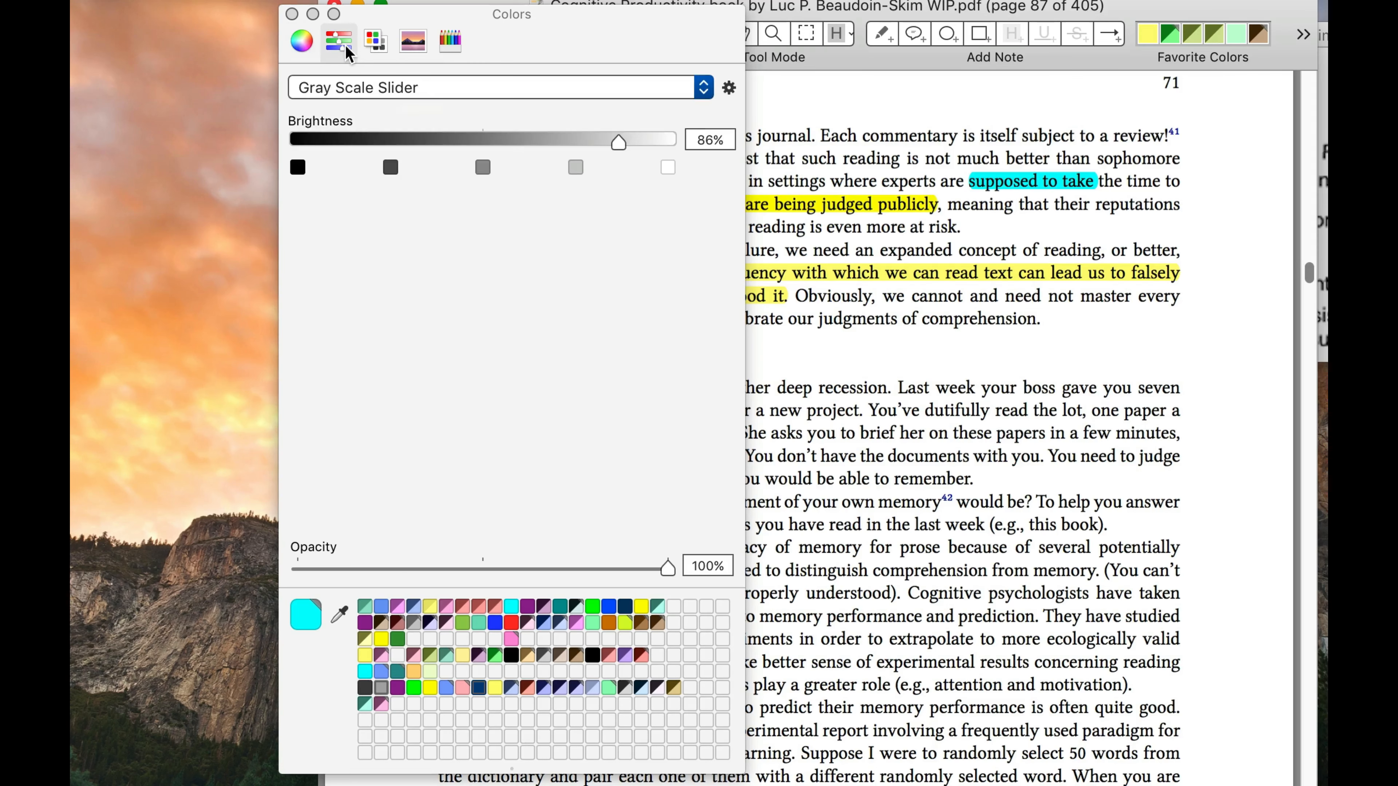
{"action": "left_click", "coordinate": [377, 42]}
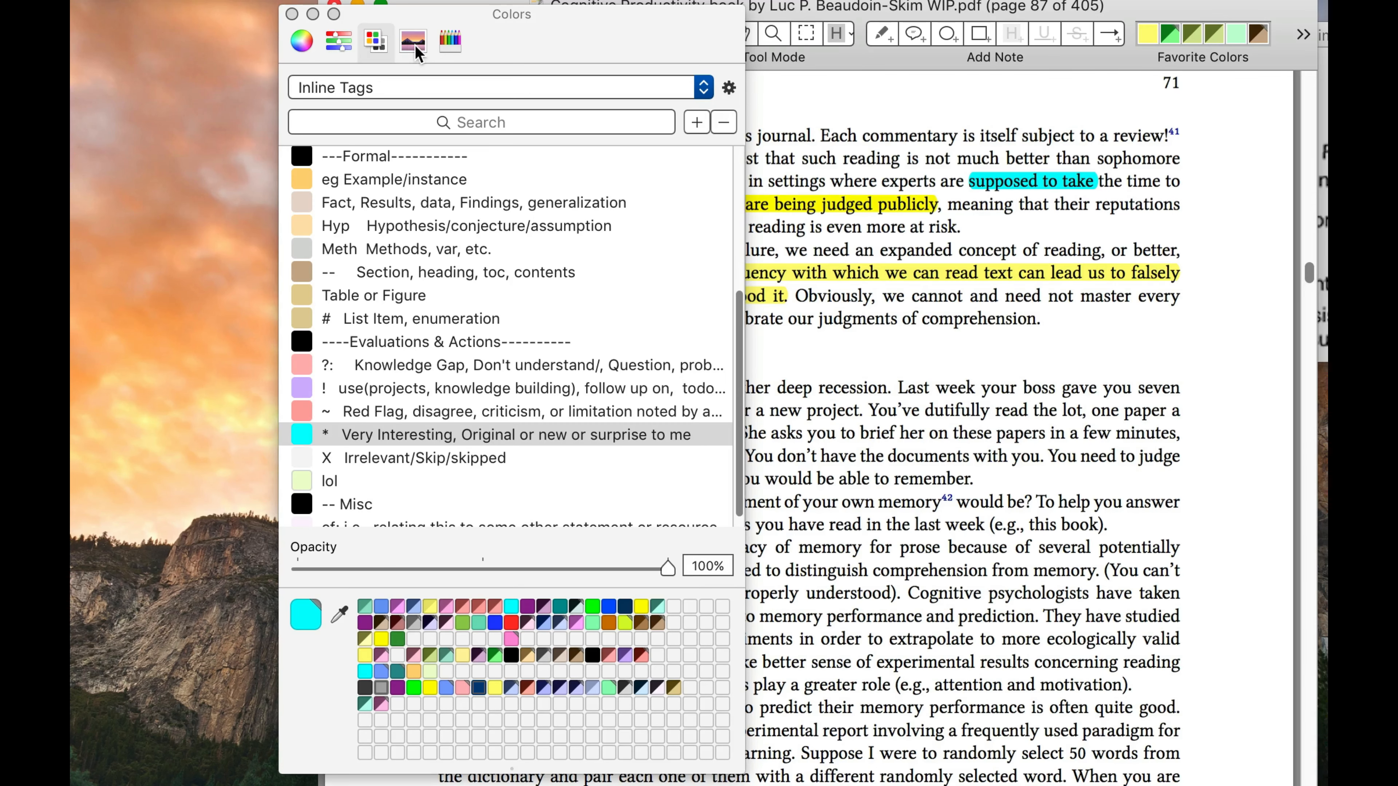
{"action": "left_click", "coordinate": [414, 42]}
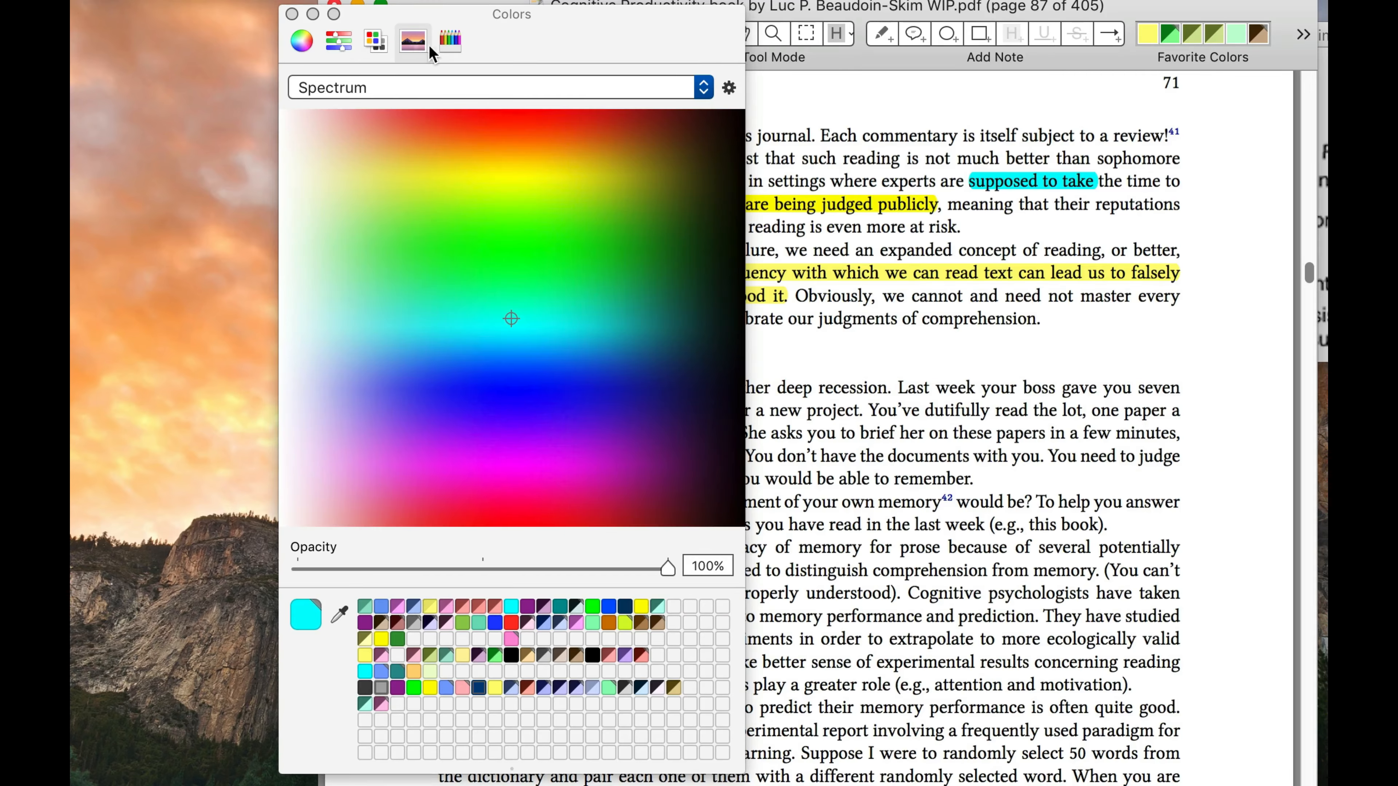
Pick the Blueberry crayon color and store it in the first cell of an empty row of saved swatches
{"action": "left_click", "coordinate": [447, 42]}
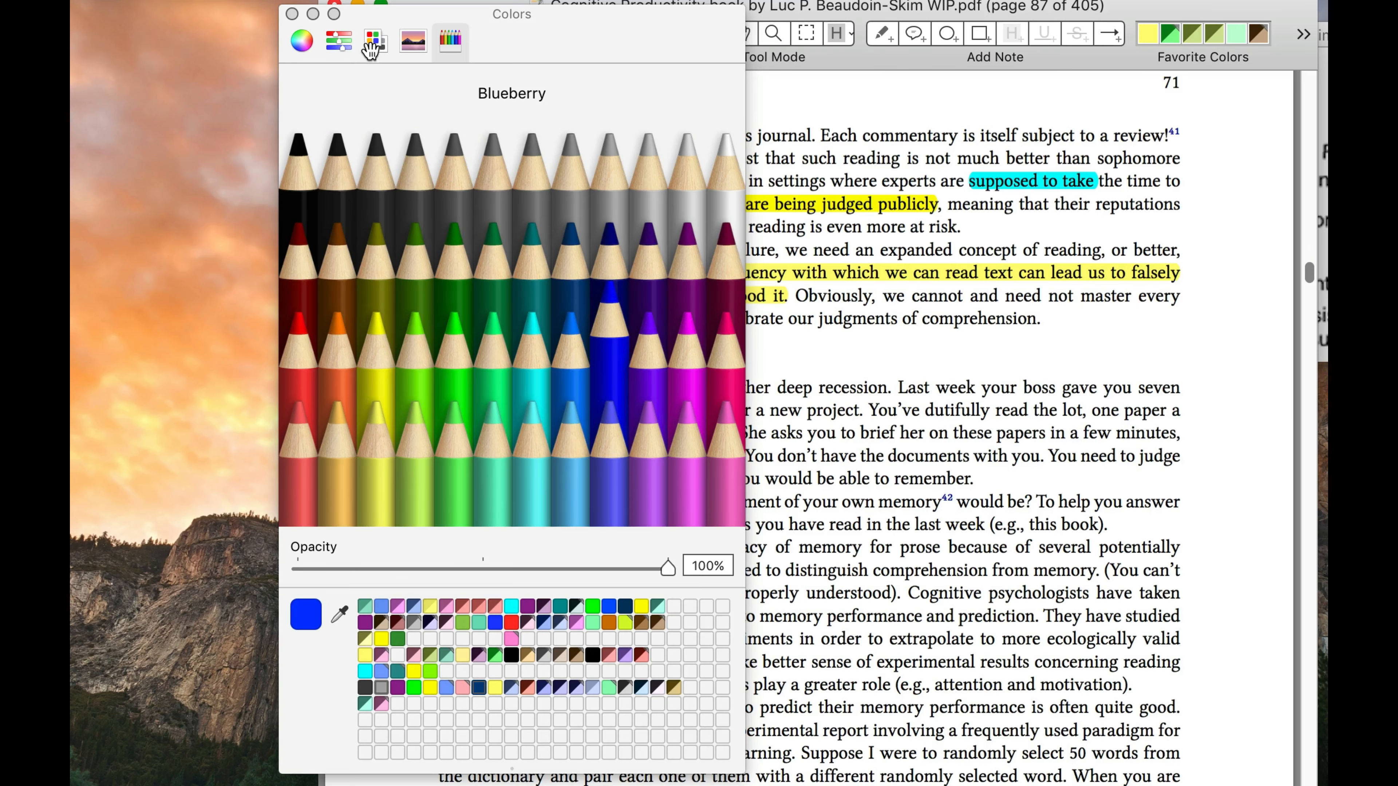
{"action": "left_click", "coordinate": [379, 46]}
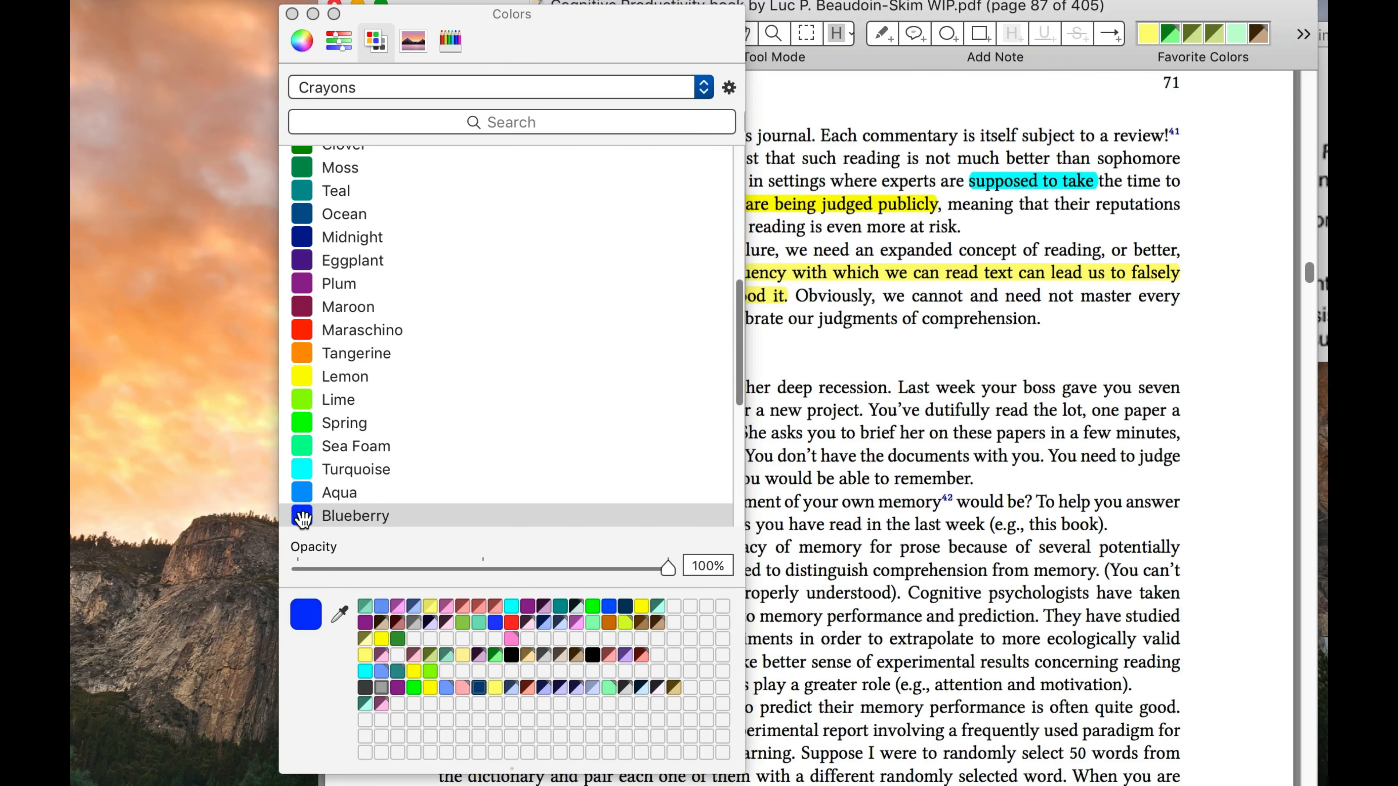
{"action": "left_click_drag", "start_coordinate": [303, 519], "coordinate": [366, 725]}
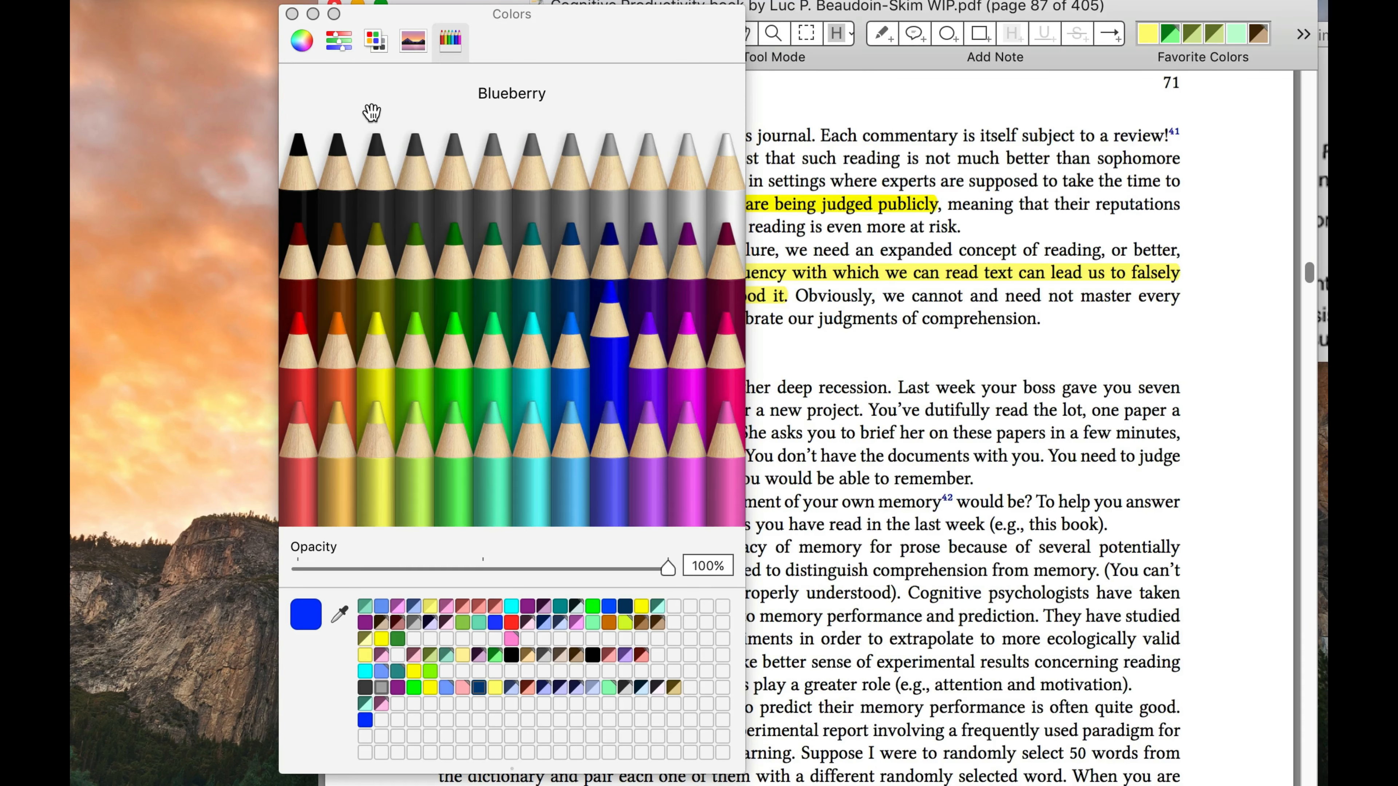
Create a new color palette and name it My Inline Tags Palette
{"action": "left_click", "coordinate": [377, 40]}
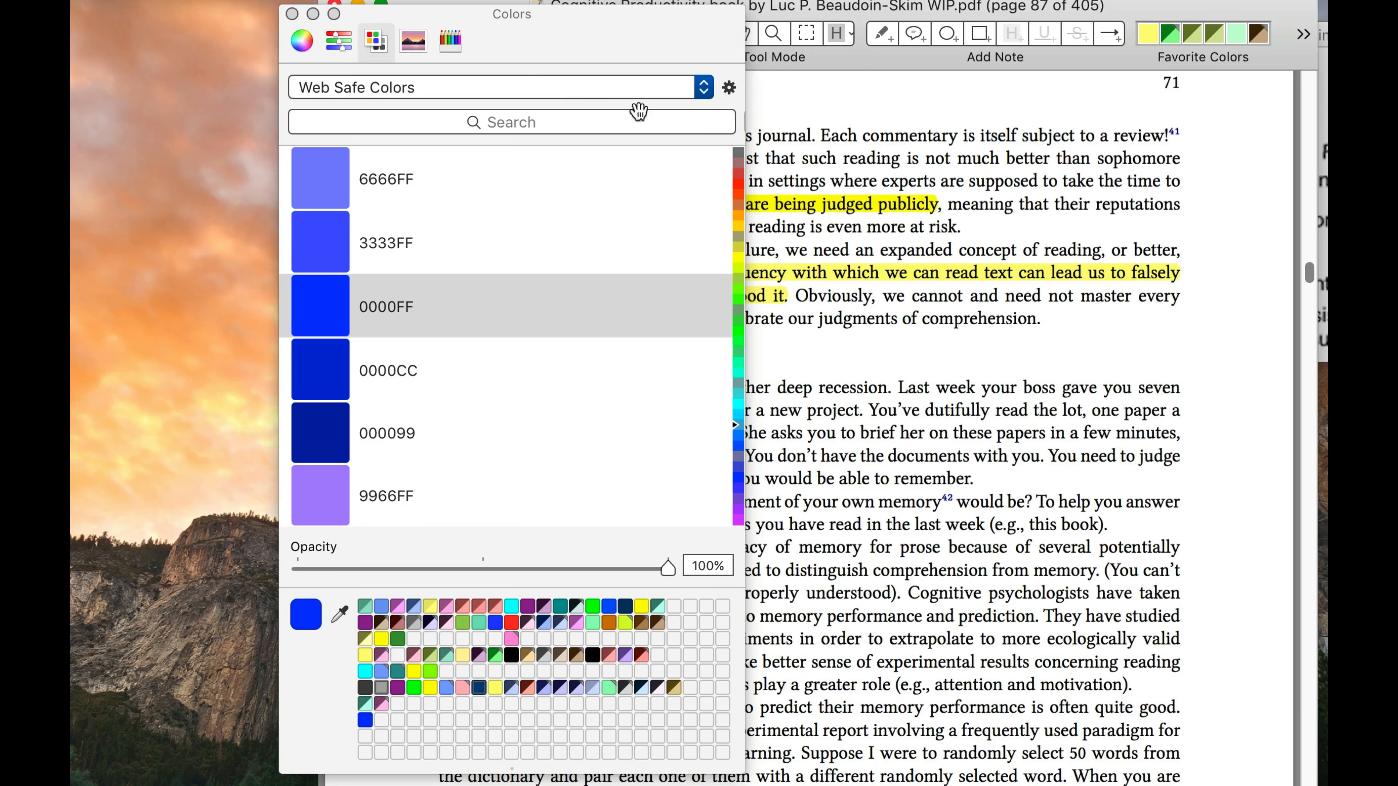
{"action": "left_click", "coordinate": [730, 89]}
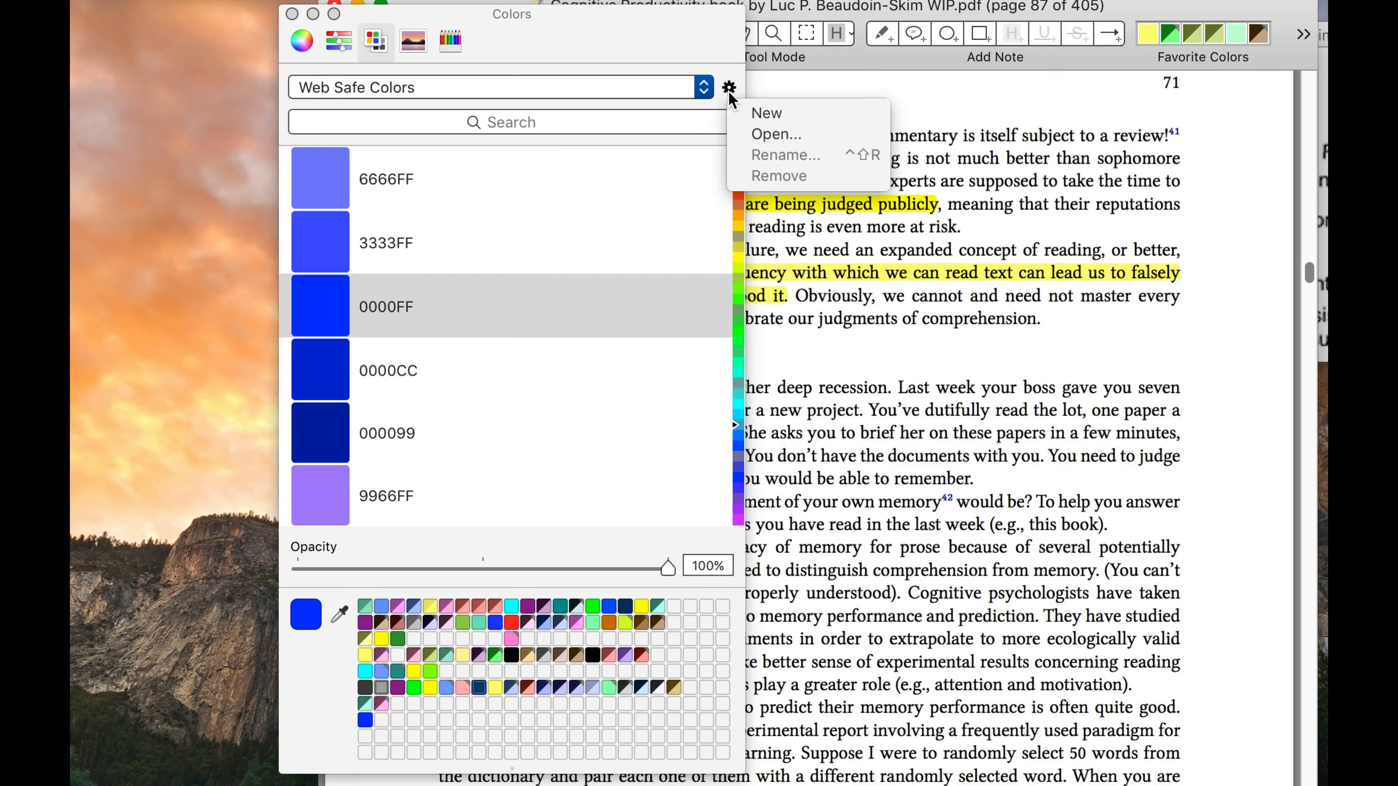
{"action": "left_click", "coordinate": [772, 114]}
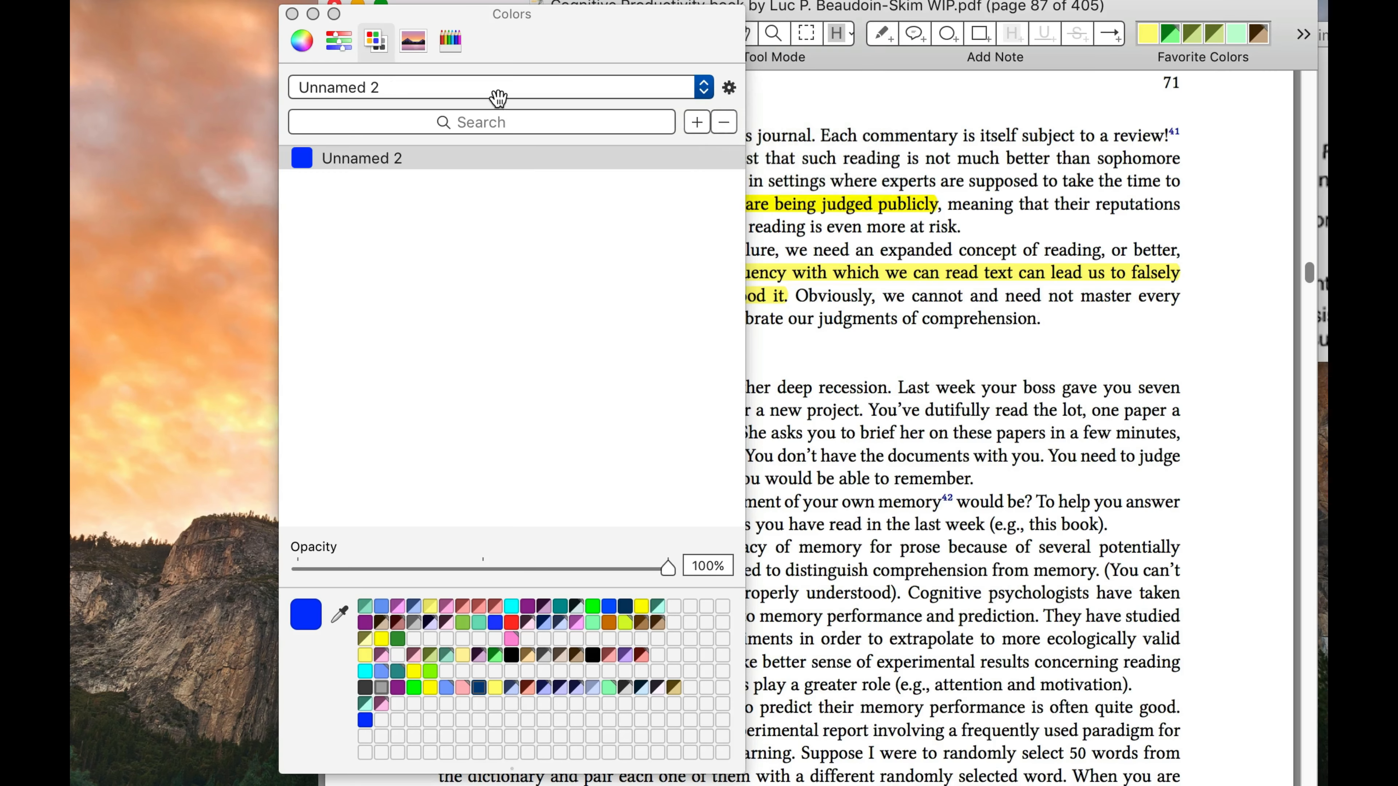
{"action": "left_click", "coordinate": [729, 89]}
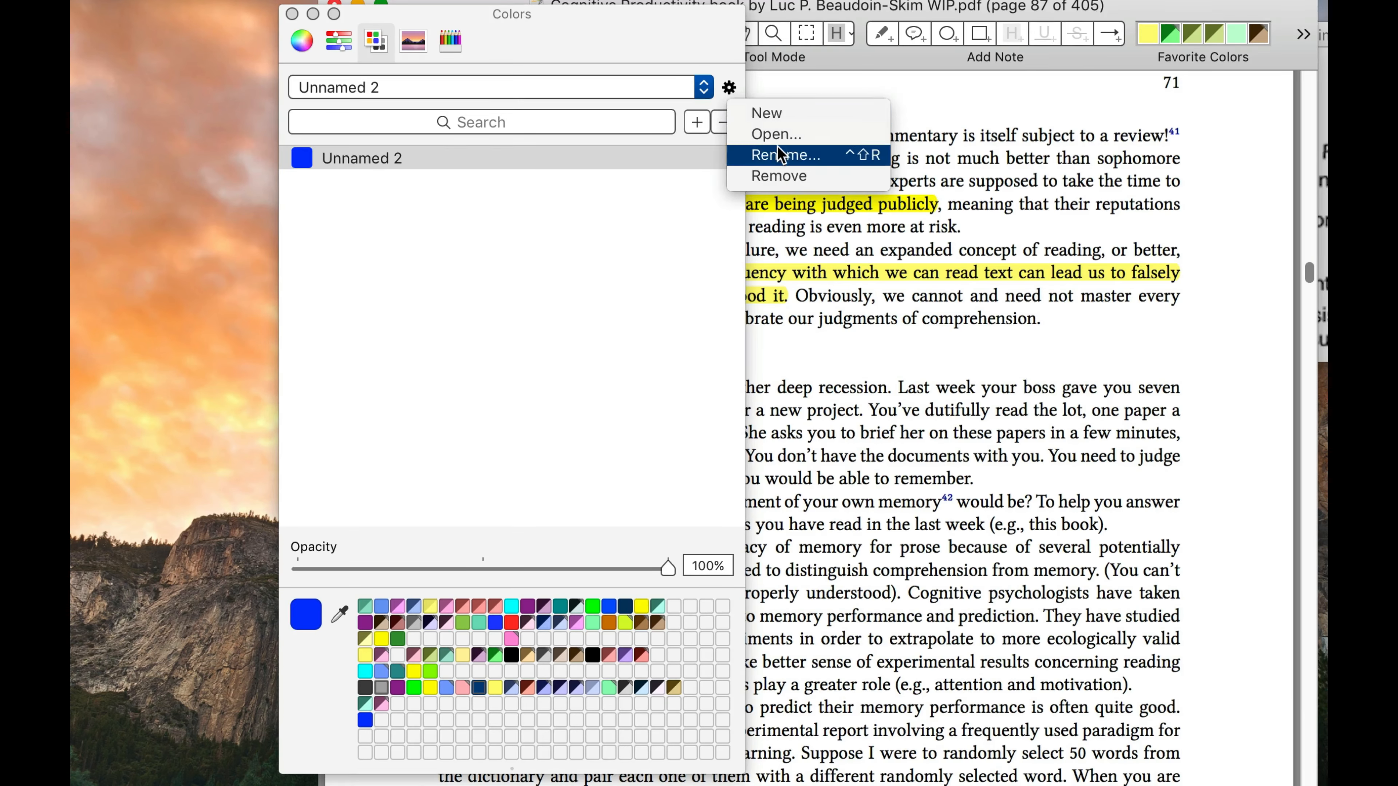
{"action": "left_click", "coordinate": [787, 154]}
{"action": "type", "text": "My Inline Pa"}
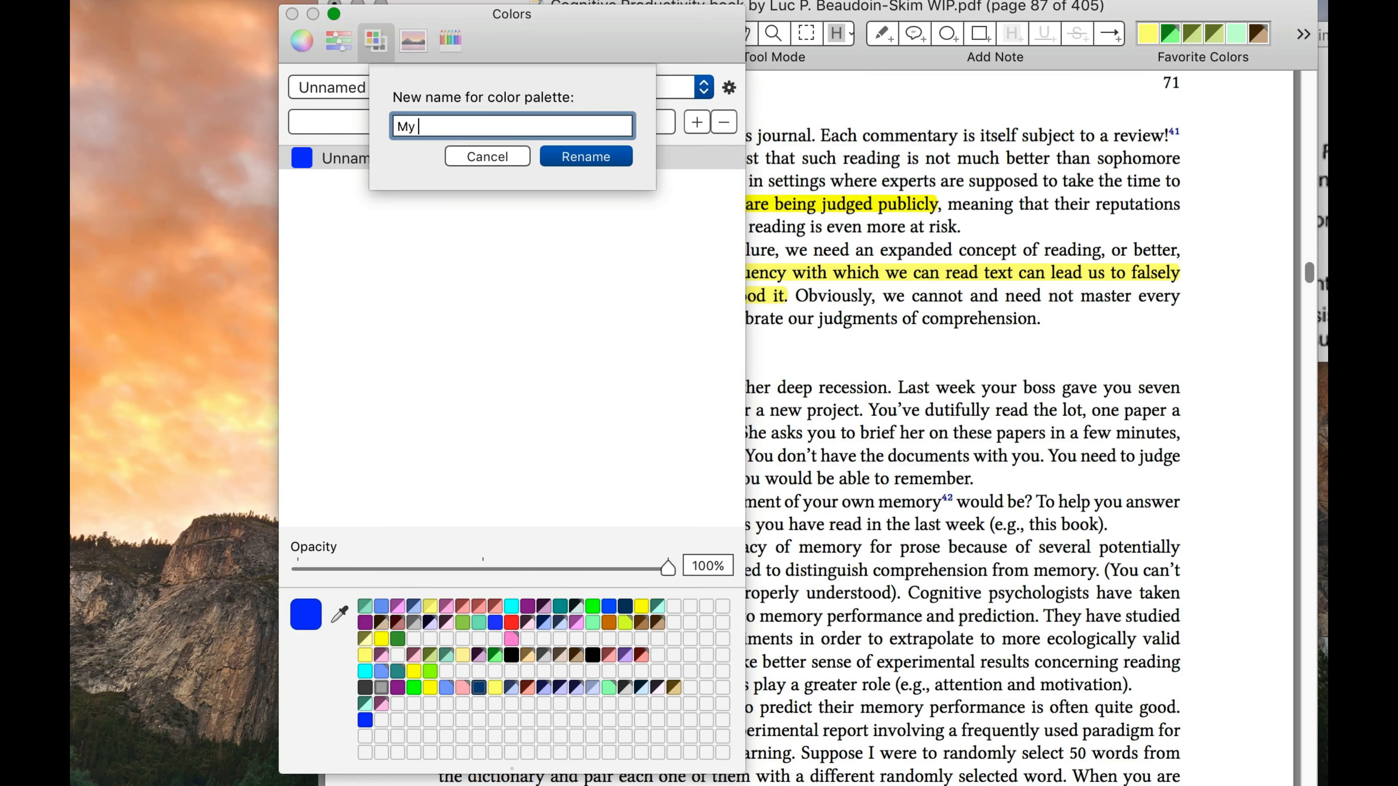
{"action": "key", "text": "BackSpace"}
{"action": "key", "text": "BackSpace"}
{"action": "type", "text": "Tags Palette"}
{"action": "key", "text": "Return"}
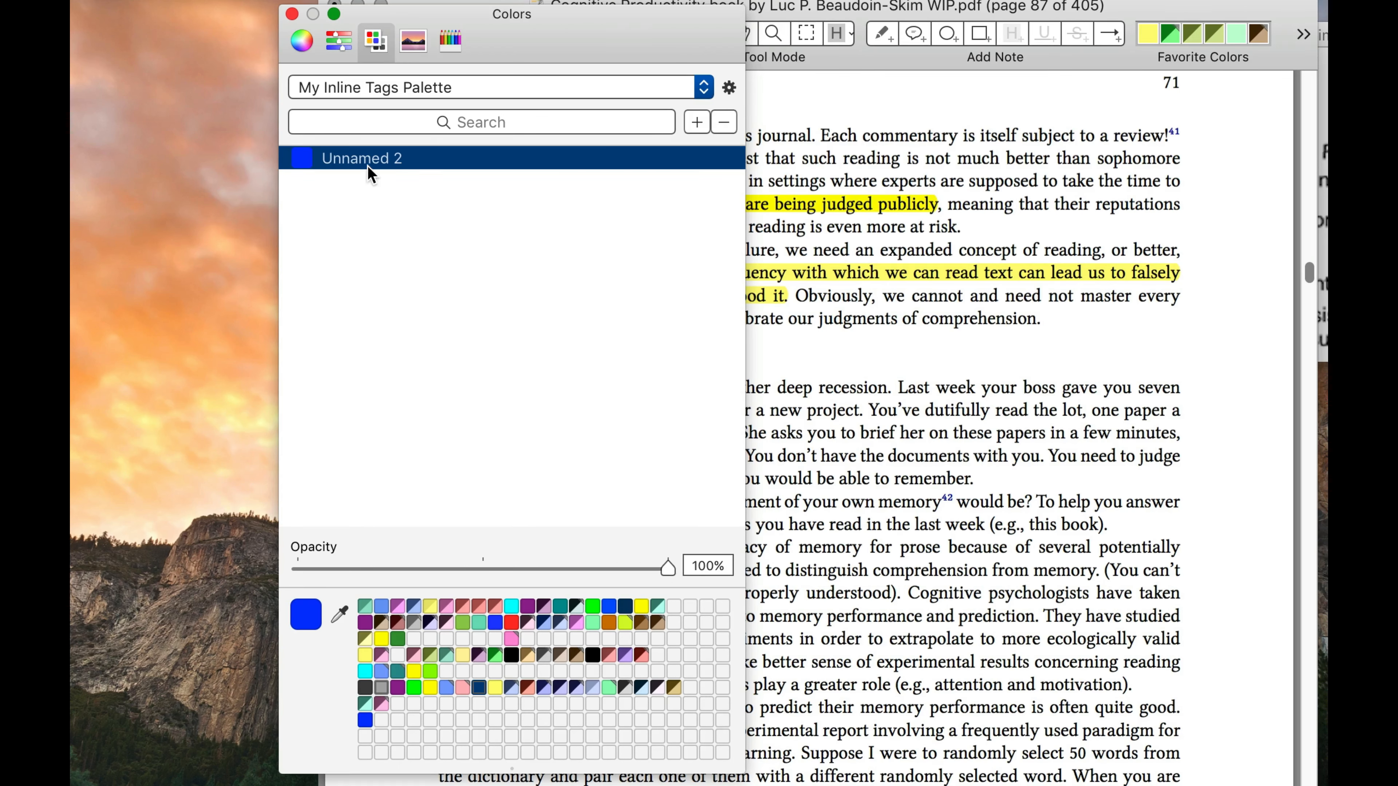
Apply the new palette's blue to the "are being judged publicly" highlight and rename that color entry Important information
{"action": "left_click_drag", "start_coordinate": [378, 165], "coordinate": [892, 207]}
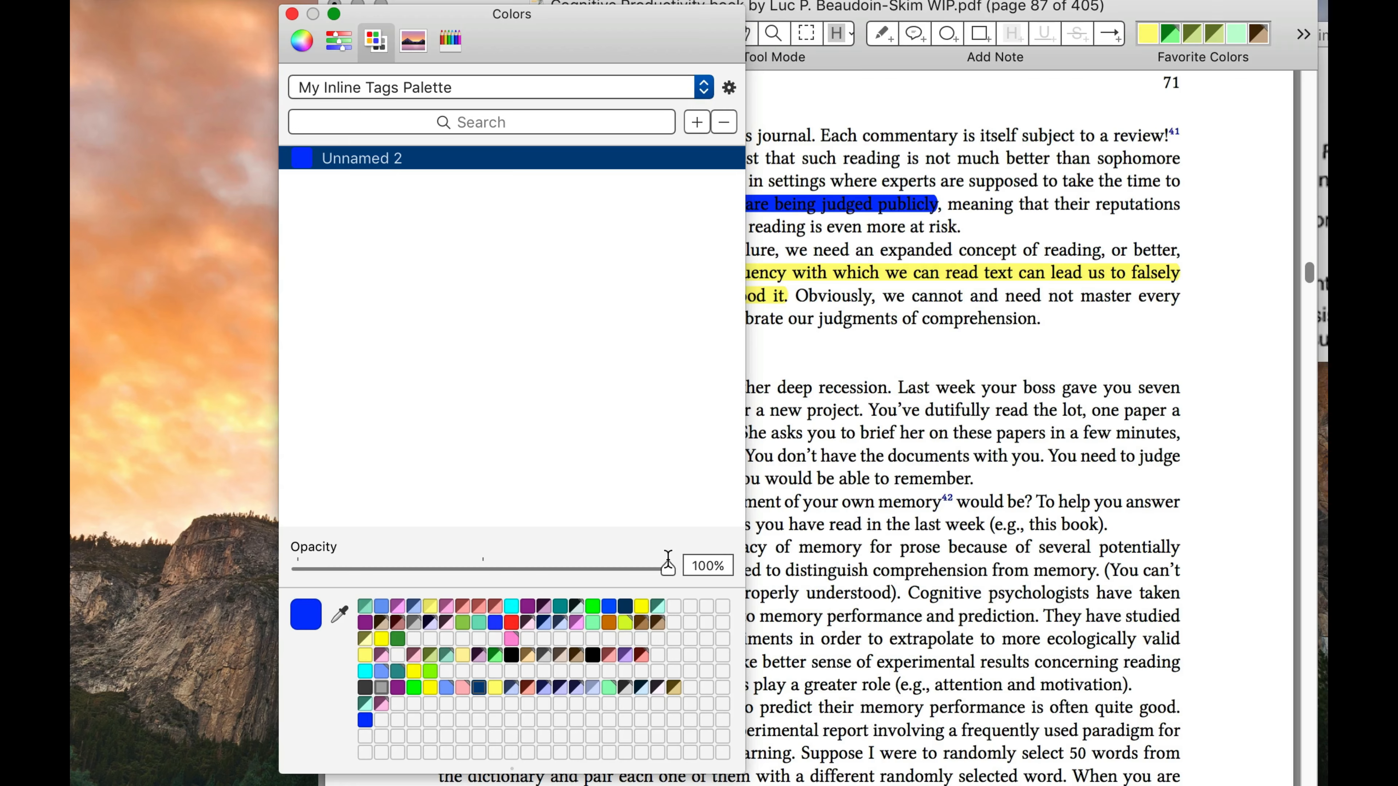
{"action": "double_click", "coordinate": [395, 164]}
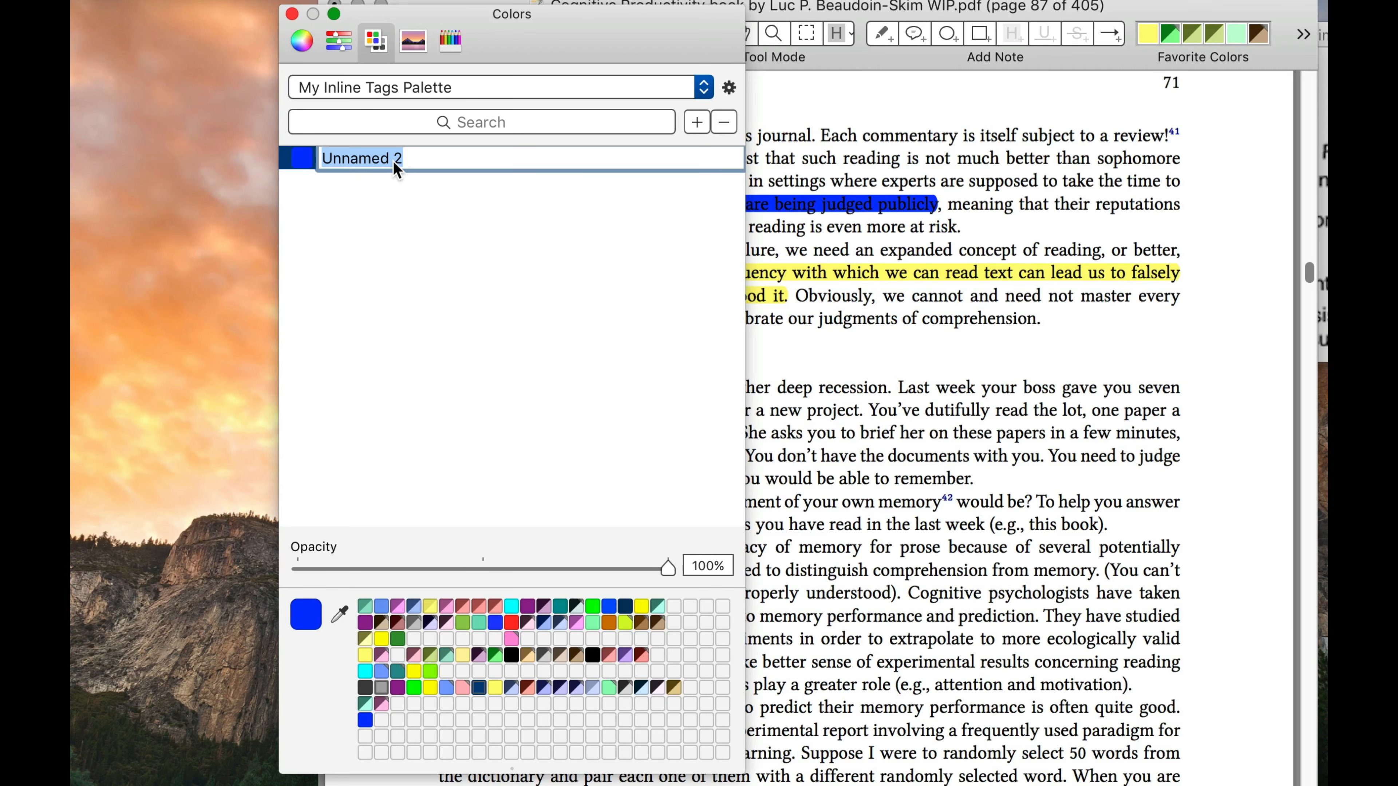
{"action": "left_click", "coordinate": [422, 193]}
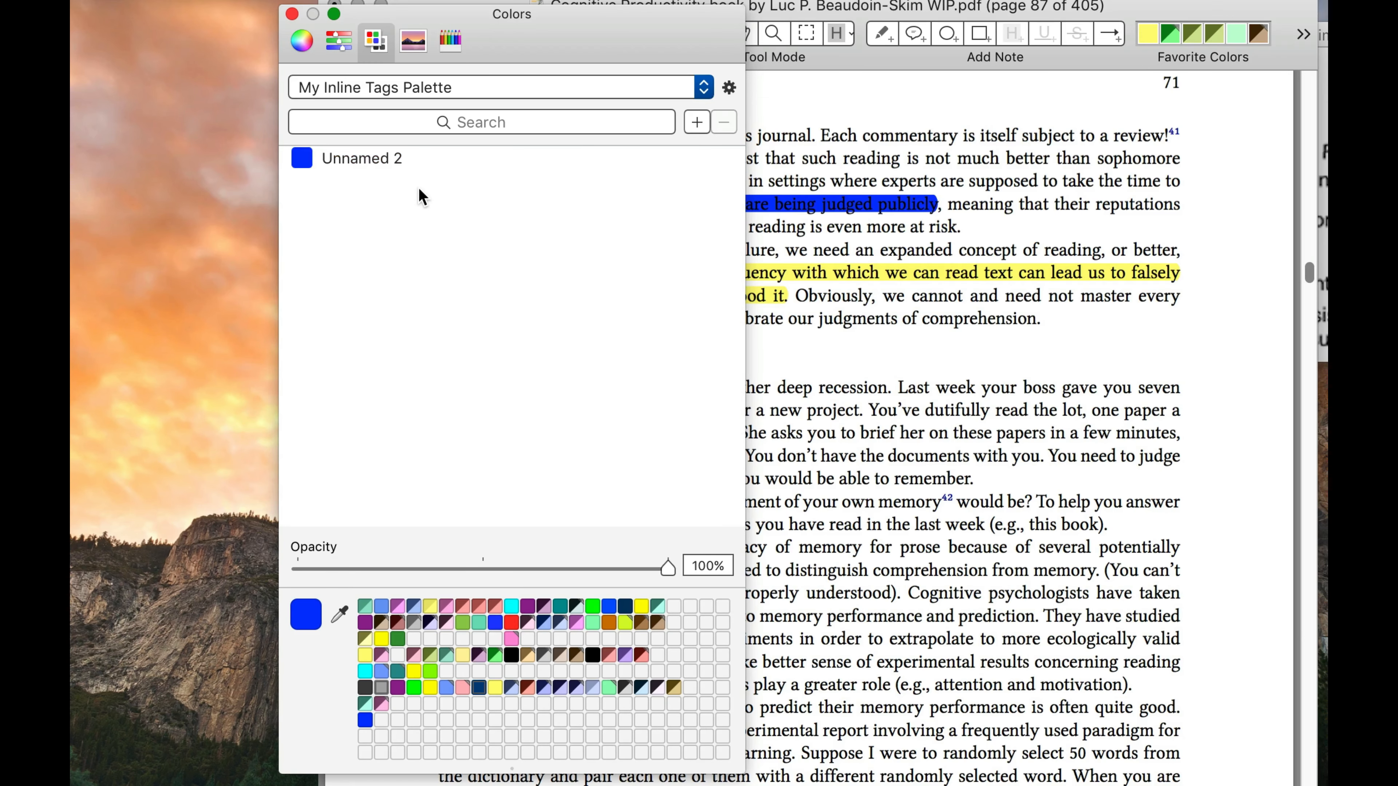
{"action": "left_click", "coordinate": [391, 156]}
{"action": "double_click", "coordinate": [391, 157]}
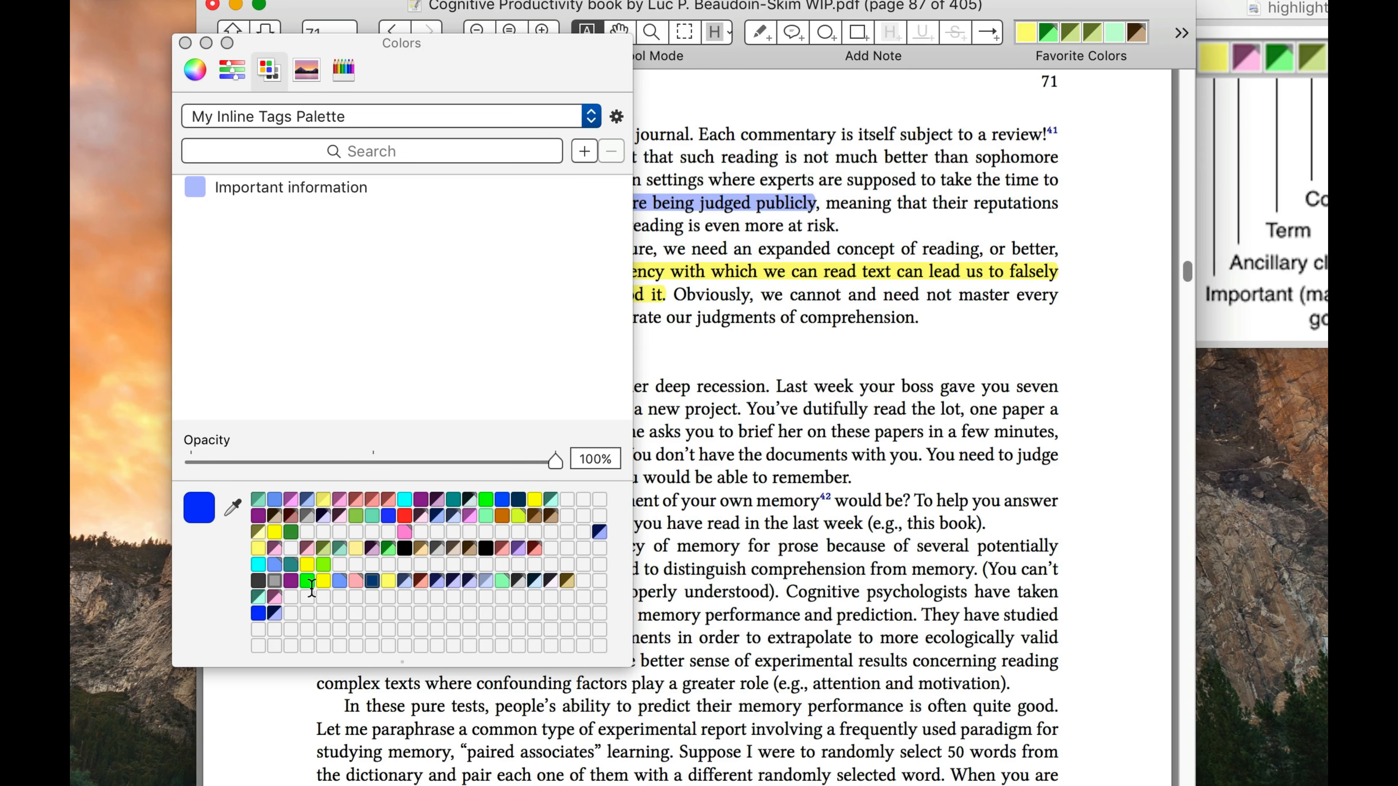
Add the bright green saved swatch to My Inline Tags Palette and name the entry Terms
{"action": "left_click_drag", "start_coordinate": [307, 579], "coordinate": [262, 275]}
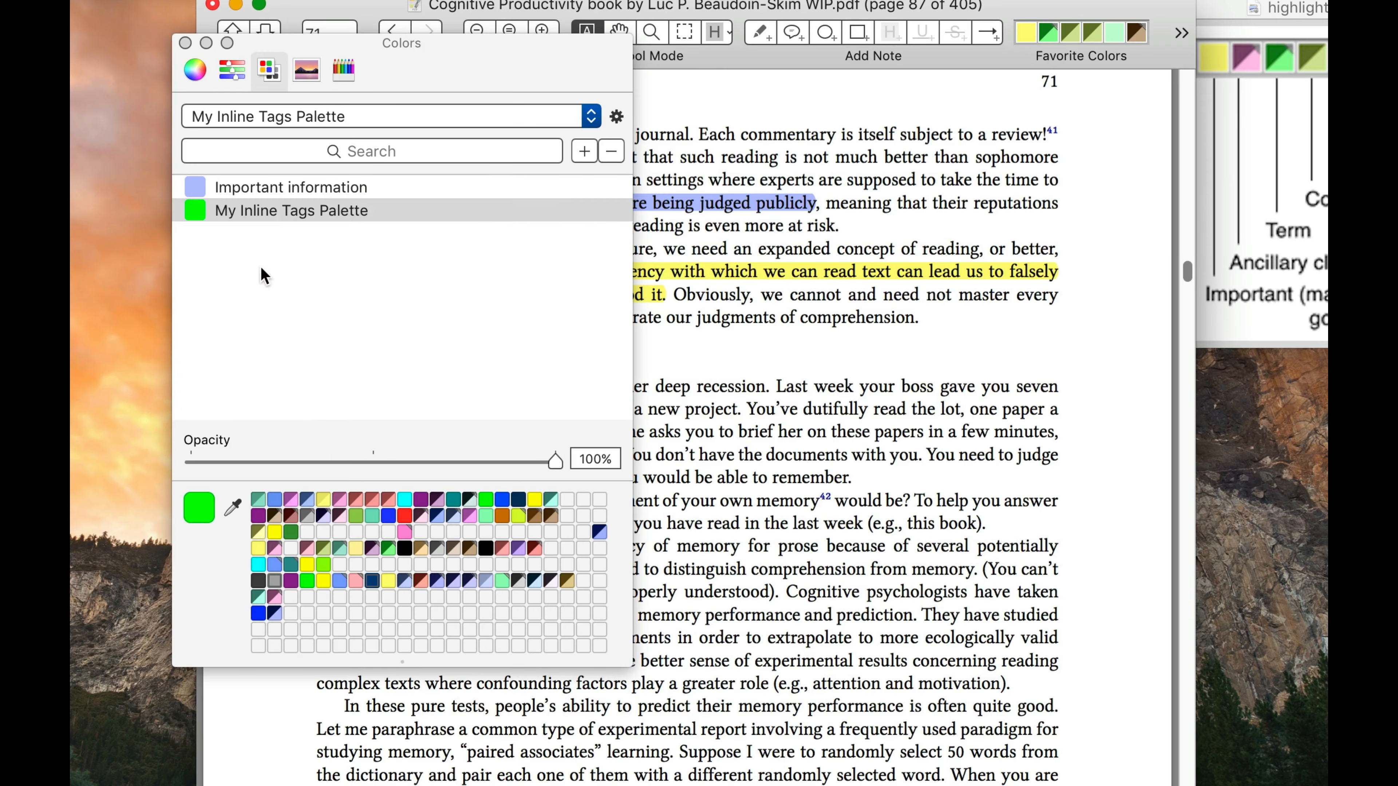
{"action": "double_click", "coordinate": [271, 211]}
{"action": "key", "text": "super+a"}
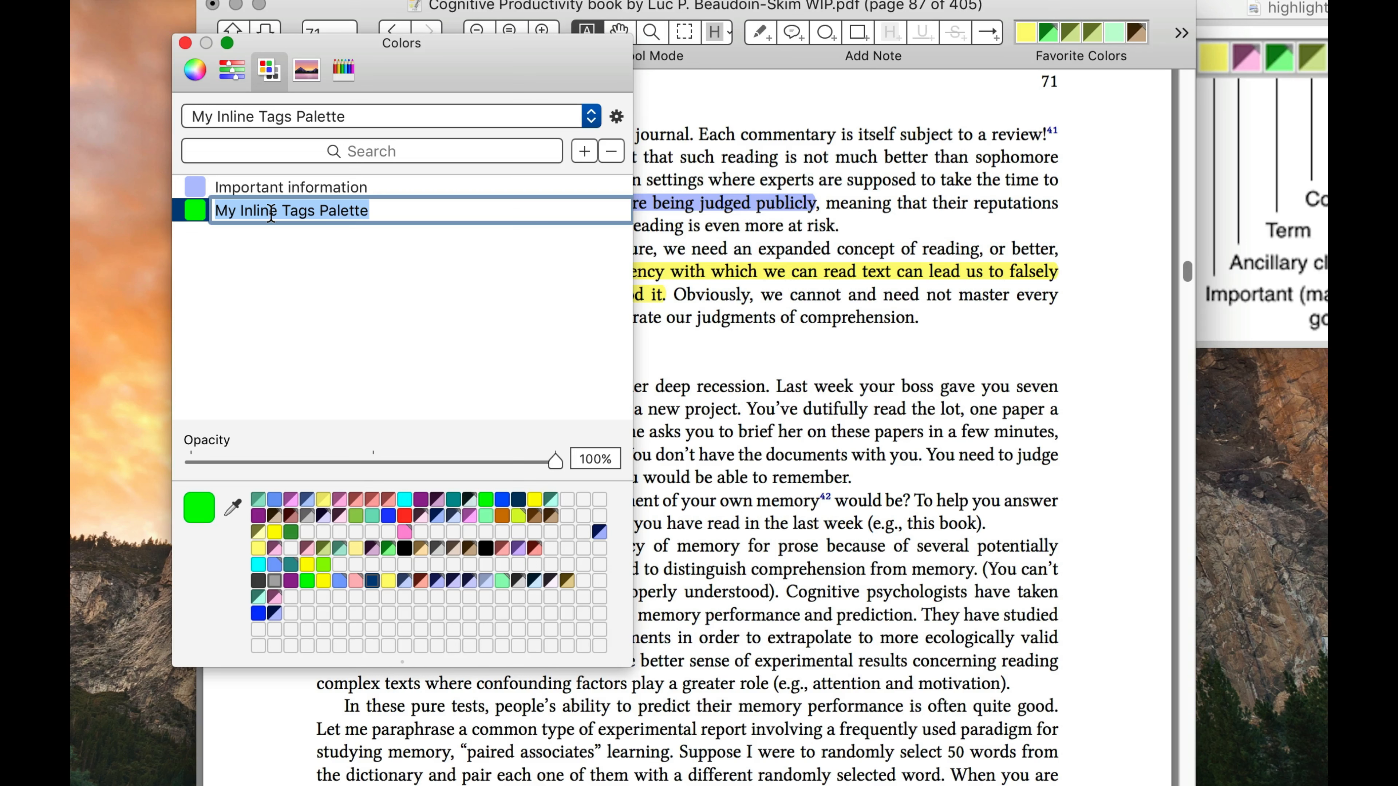
{"action": "type", "text": "Term"}
{"action": "type", "text": "s"}
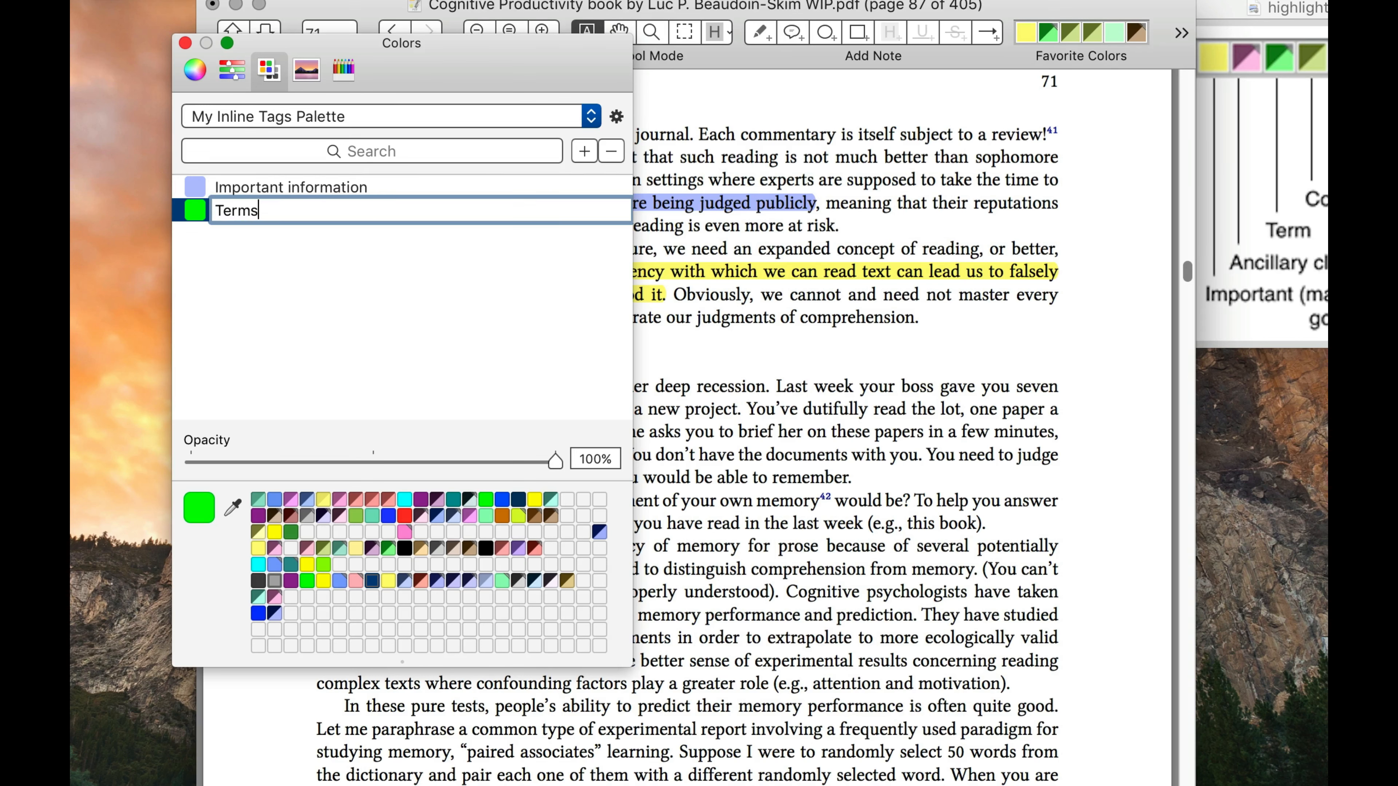
{"action": "key", "text": "Return"}
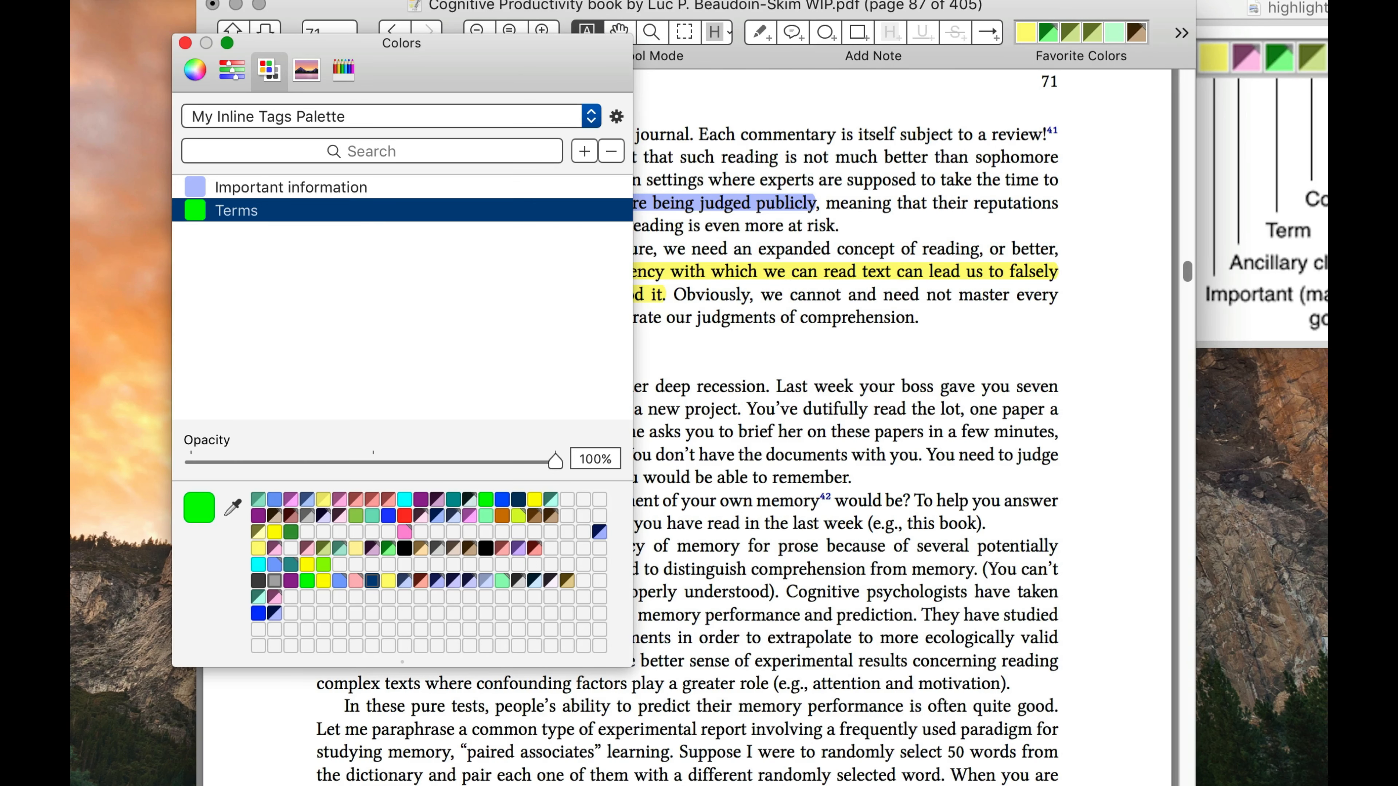
Add the pink saved swatch to My Inline Tags Palette and name the entry Ancillary claims
{"action": "left_click_drag", "start_coordinate": [339, 499], "coordinate": [300, 249]}
{"action": "left_click", "coordinate": [294, 238]}
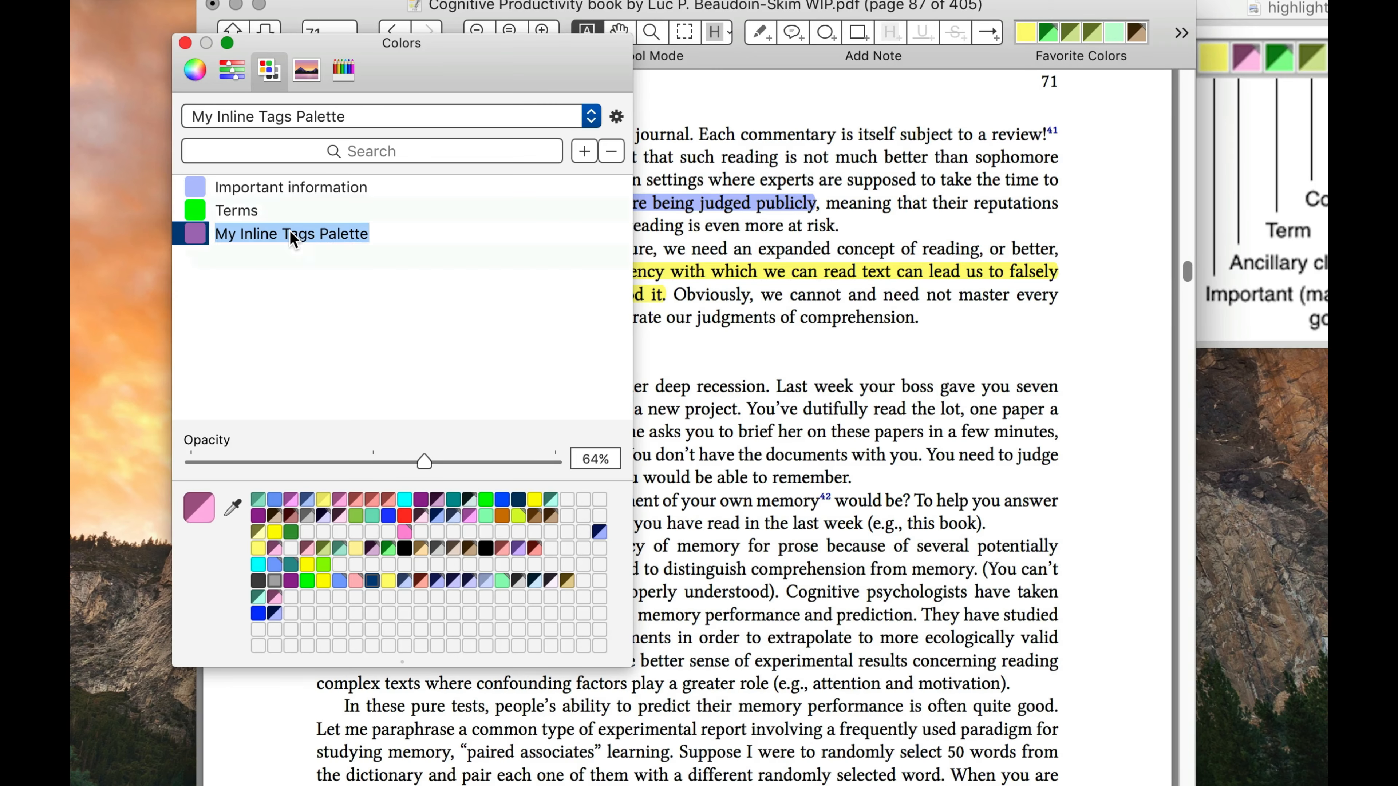
{"action": "type", "text": "Minor cl"}
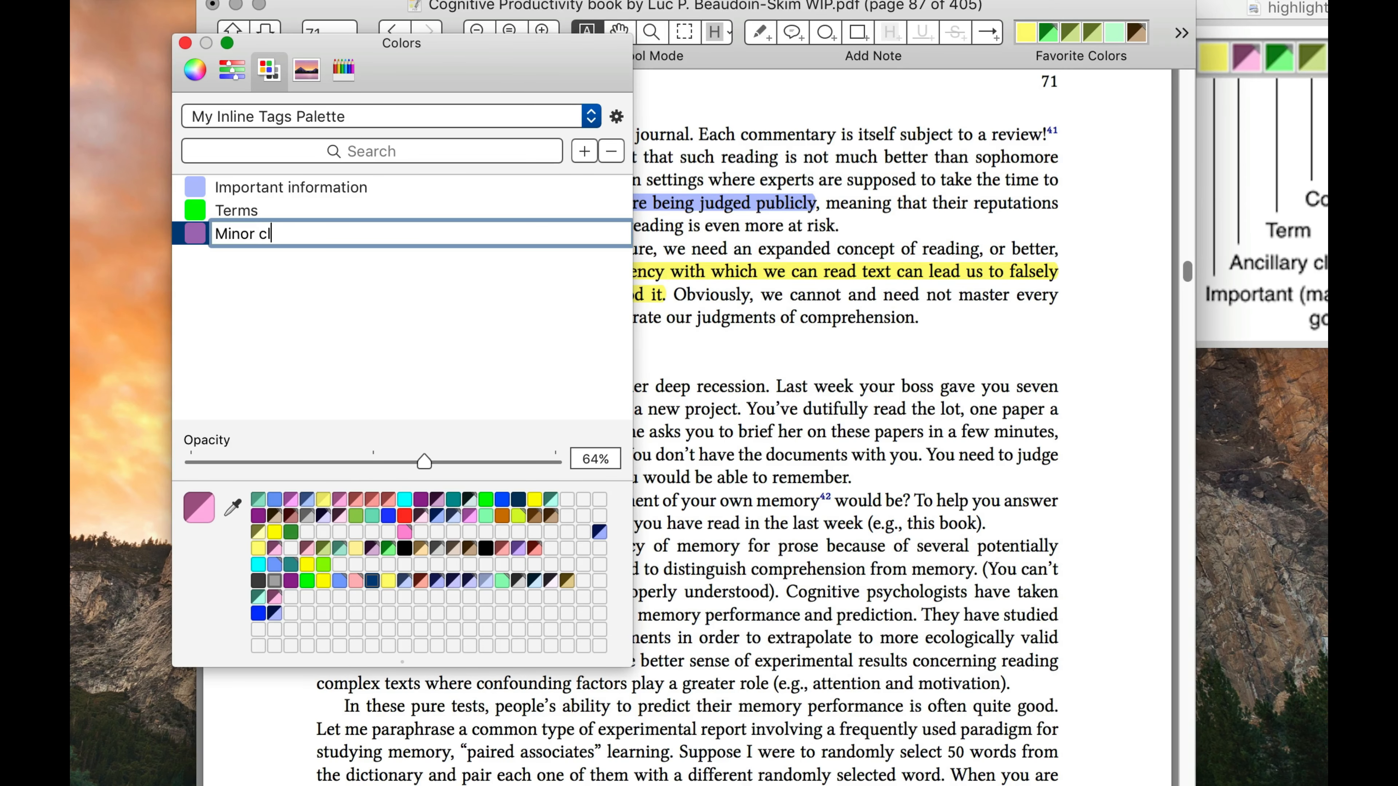
{"action": "type", "text": "a"}
{"action": "key", "text": "super+a"}
{"action": "type", "text": "Ancillary claim"}
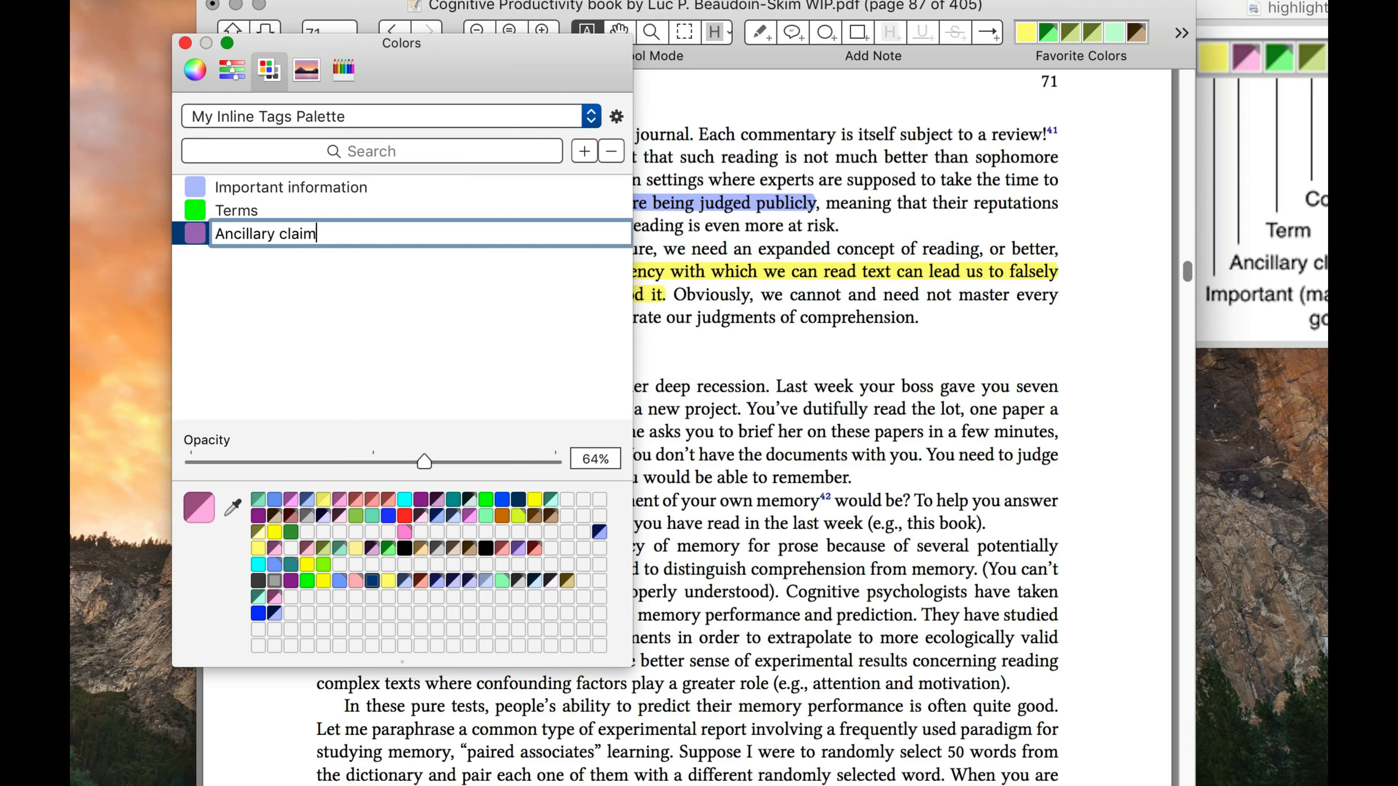
{"action": "type", "text": "s"}
{"action": "key", "text": "Return"}
Move the Terms entry above Important information so it comes first in My Inline Tags Palette
{"action": "left_click", "coordinate": [249, 217]}
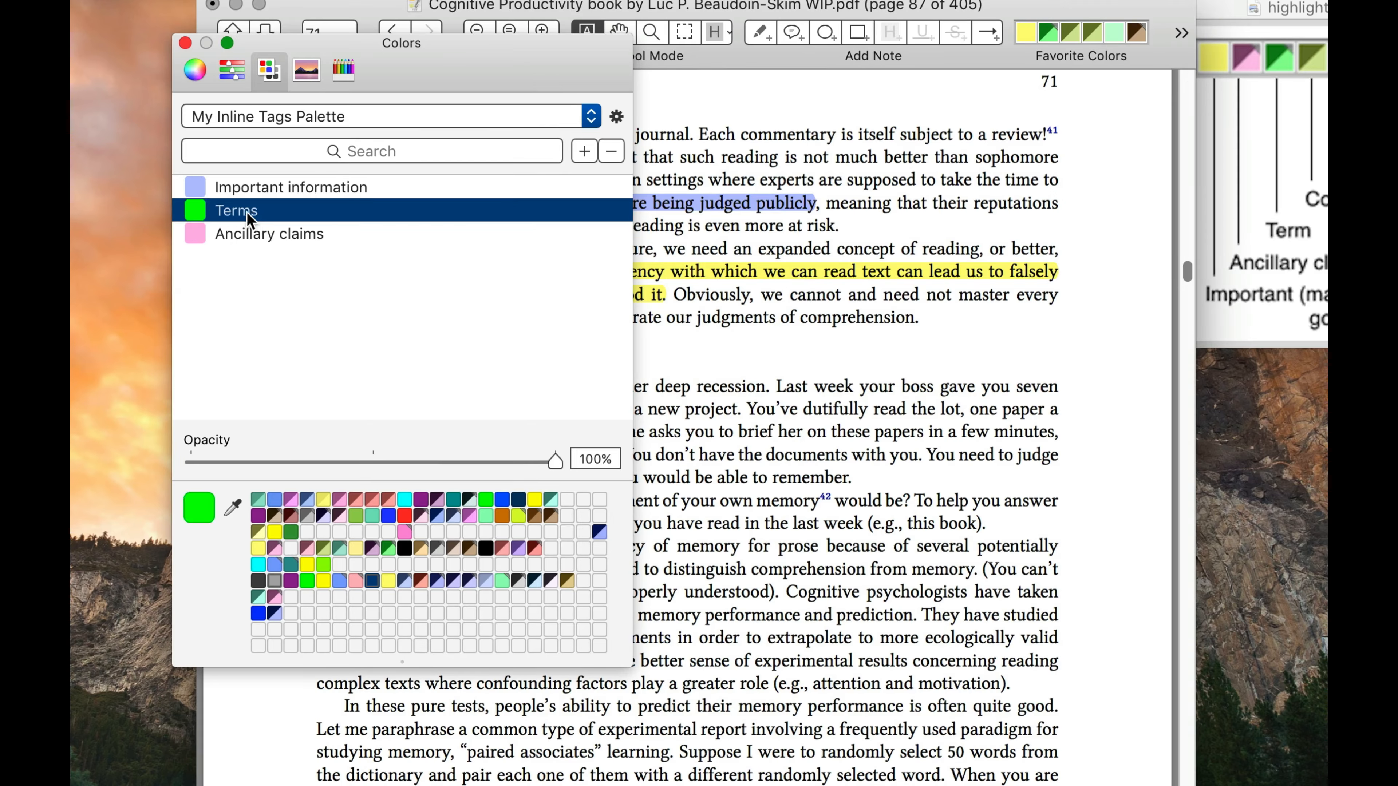
{"action": "left_click_drag", "start_coordinate": [248, 216], "coordinate": [254, 180]}
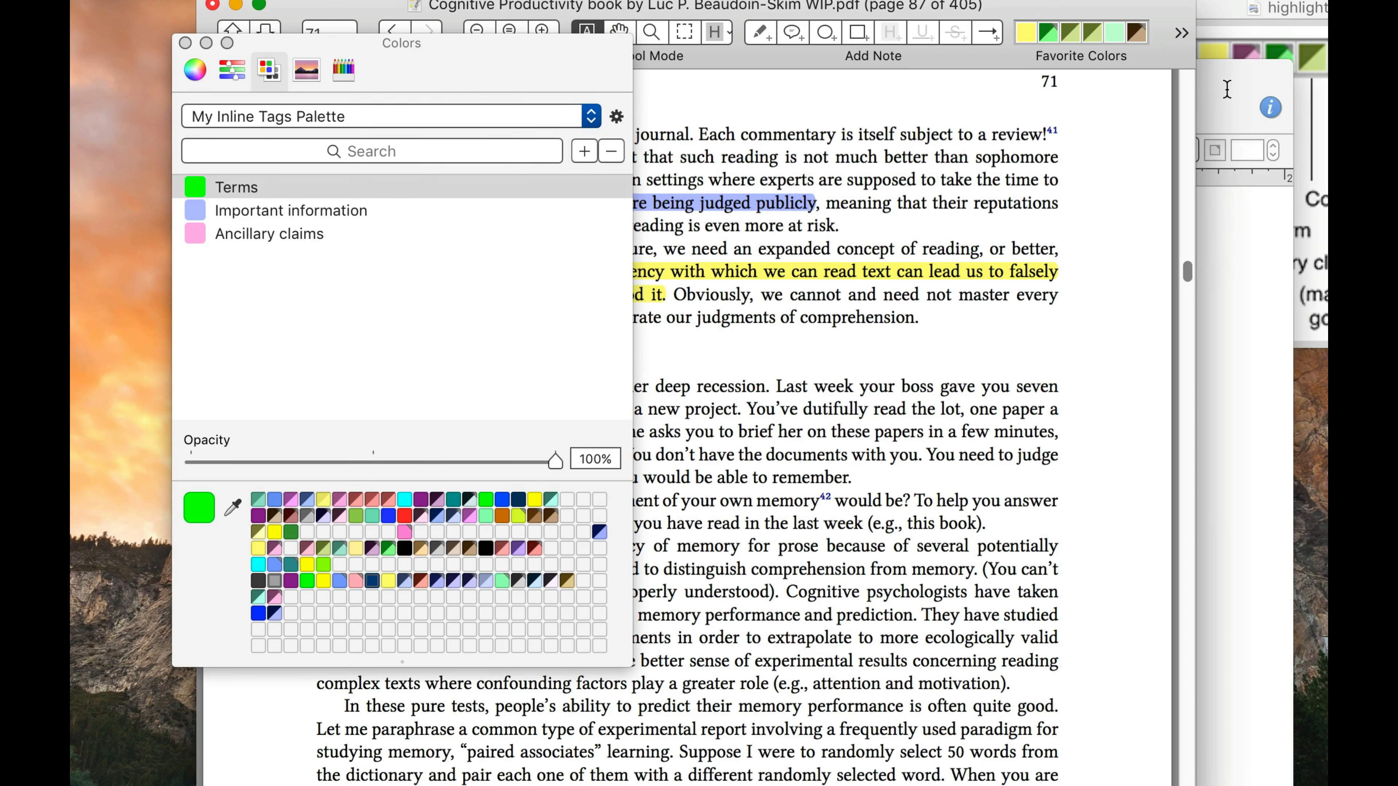
Switch to the Inline Tags Demo.graffle drawing and fill the rectangle with the Terms color and the arrow-shaped pentagon with Ancillary claims
{"action": "left_click", "coordinate": [1240, 104]}
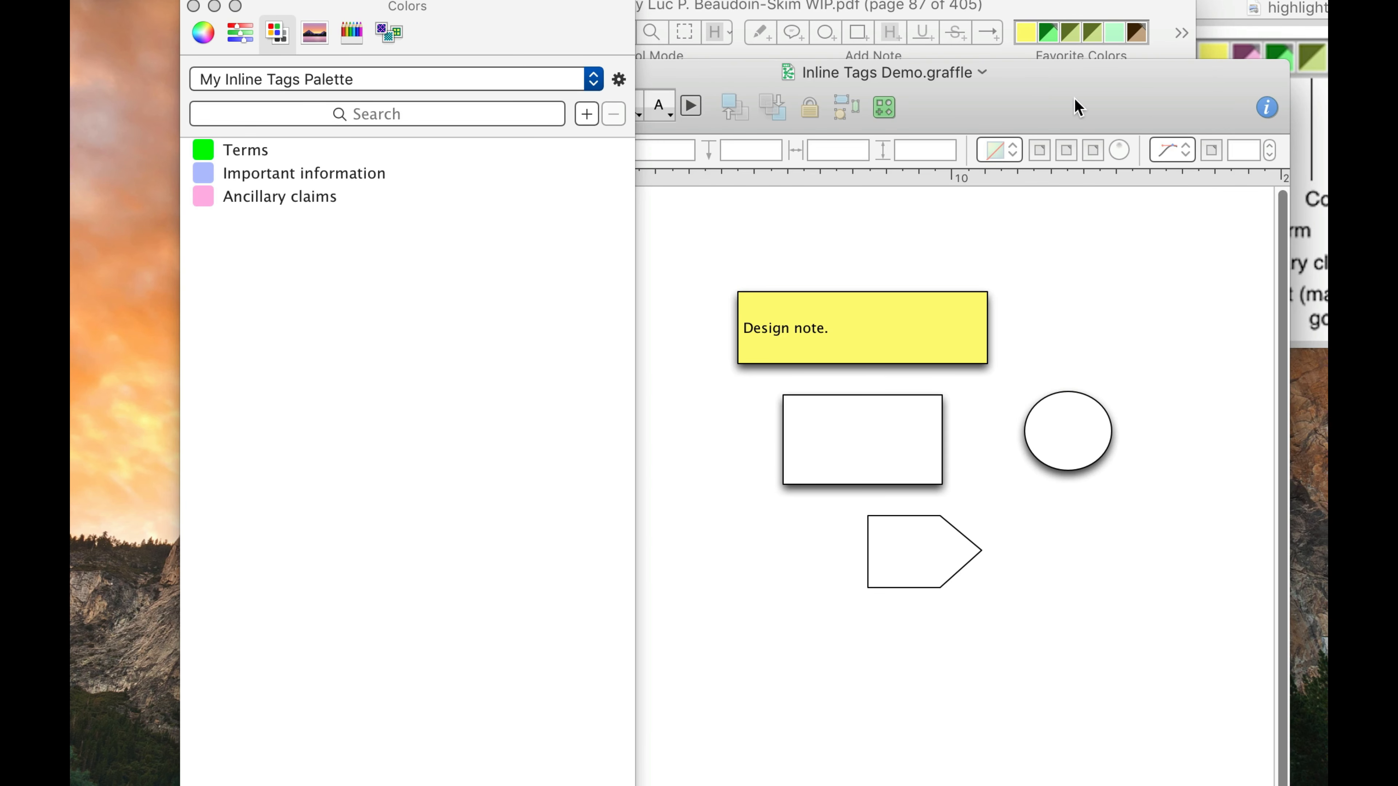
{"action": "left_click_drag", "start_coordinate": [249, 148], "coordinate": [871, 428]}
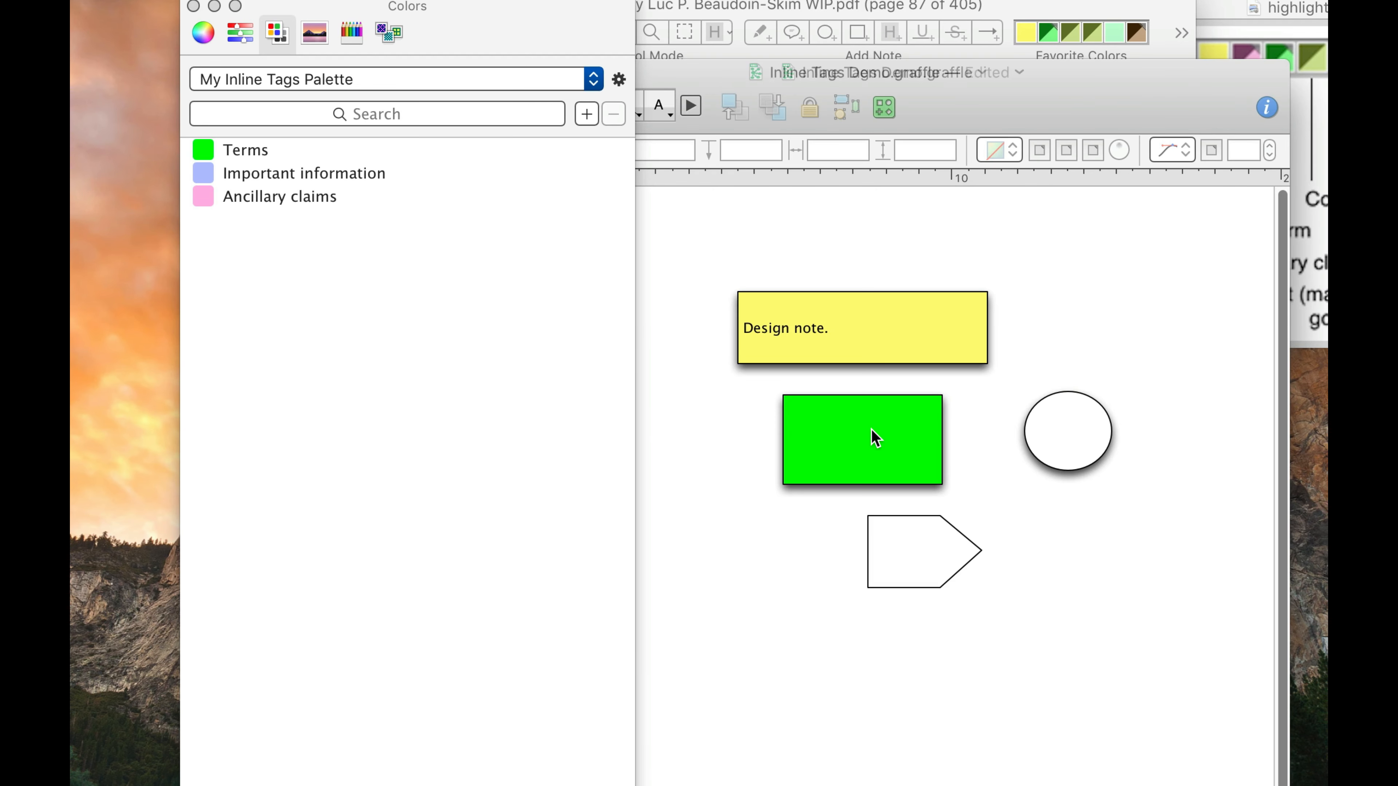
{"action": "left_click_drag", "start_coordinate": [294, 200], "coordinate": [931, 553]}
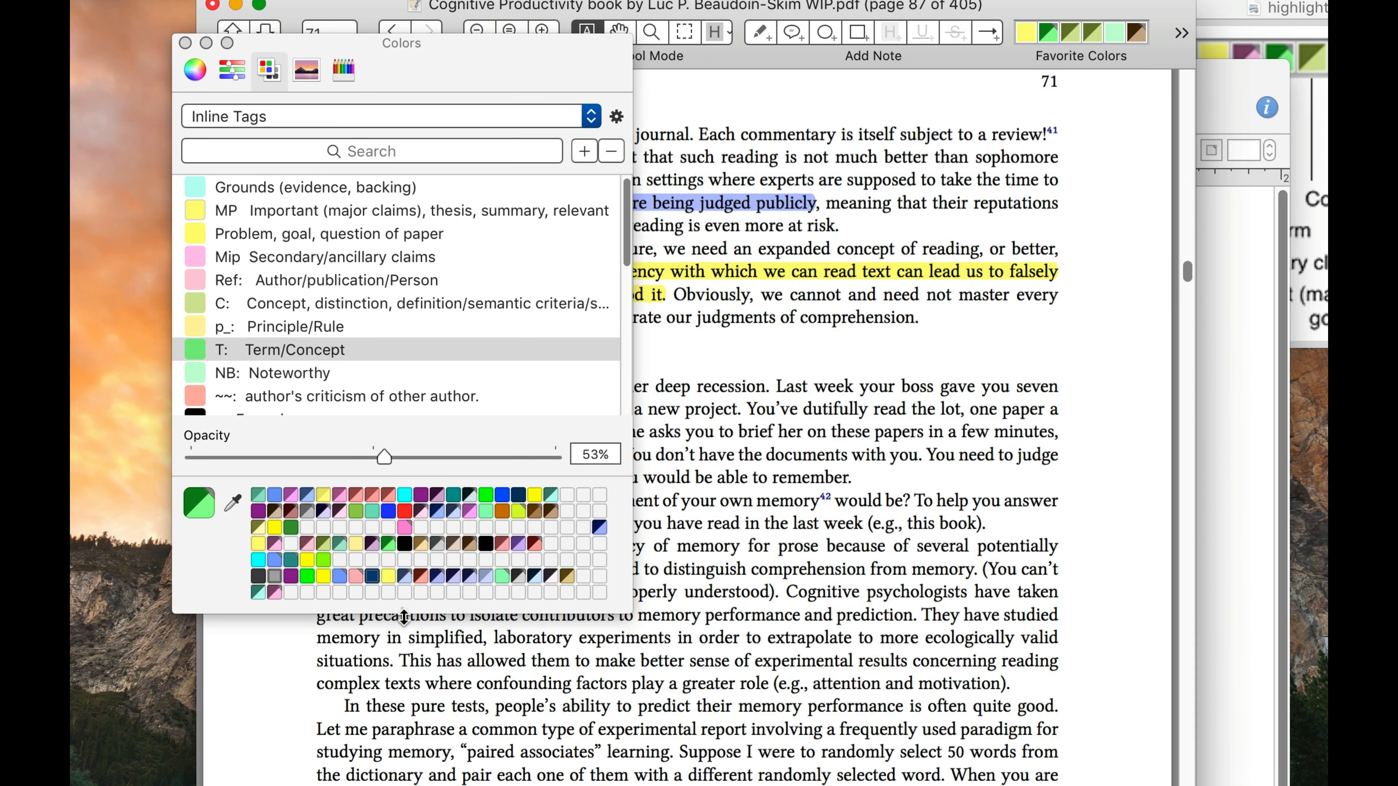
Resize the Colors window to show more of the Inline Tags palette and look through its entries
{"action": "left_click_drag", "start_coordinate": [406, 613], "coordinate": [372, 342]}
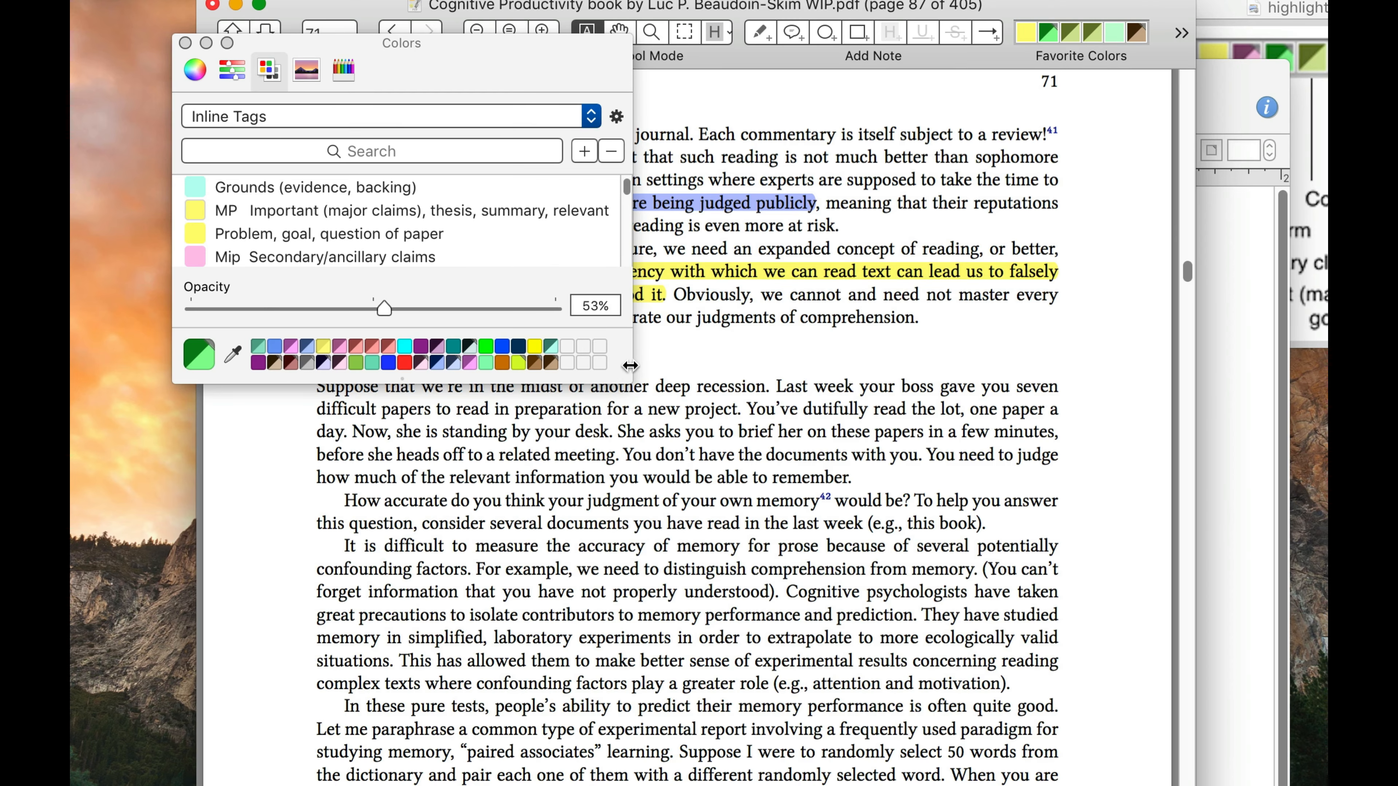
{"action": "left_click_drag", "start_coordinate": [626, 377], "coordinate": [655, 769]}
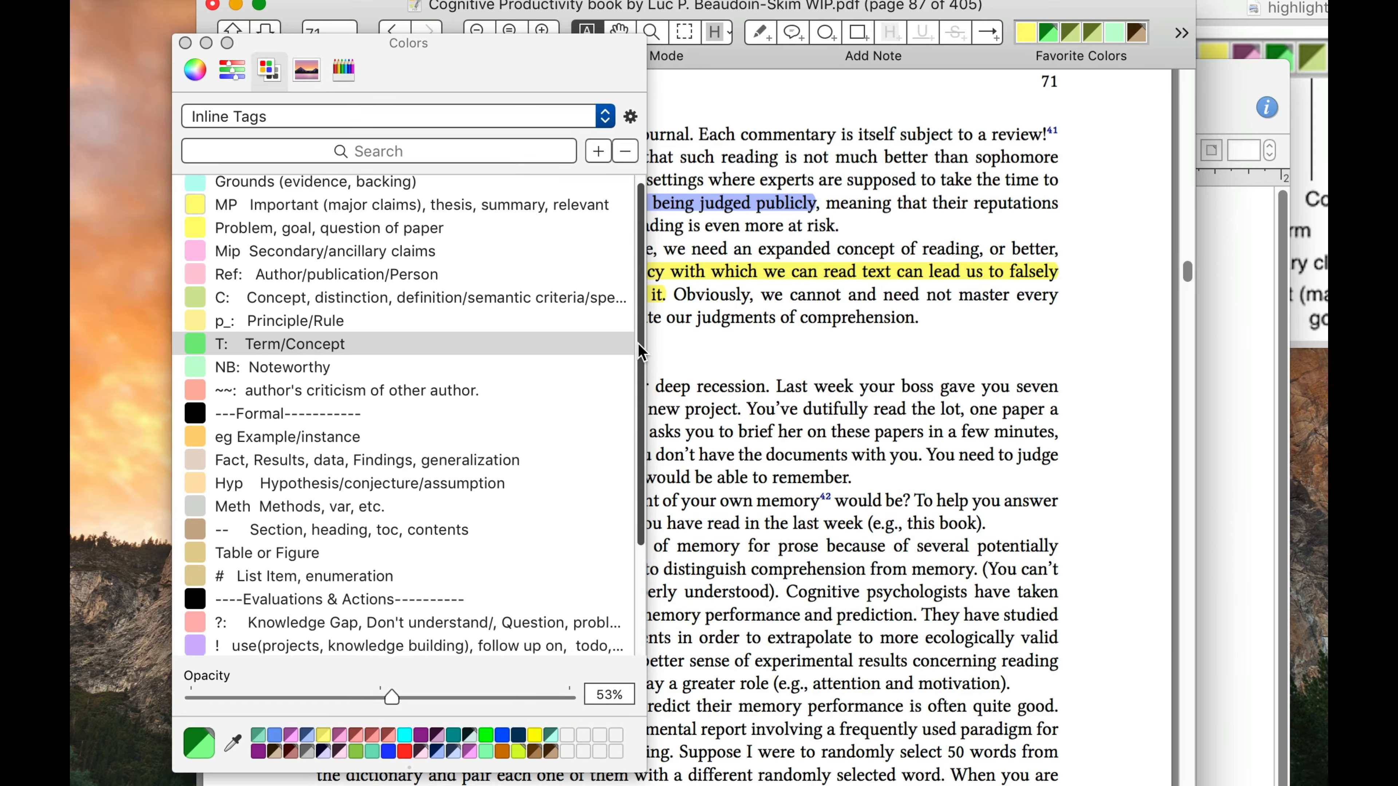
{"action": "scroll", "coordinate": [638, 342], "scroll_direction": "down", "scroll_amount": 5}
{"action": "scroll", "coordinate": [638, 342], "scroll_direction": "up", "scroll_amount": 5}
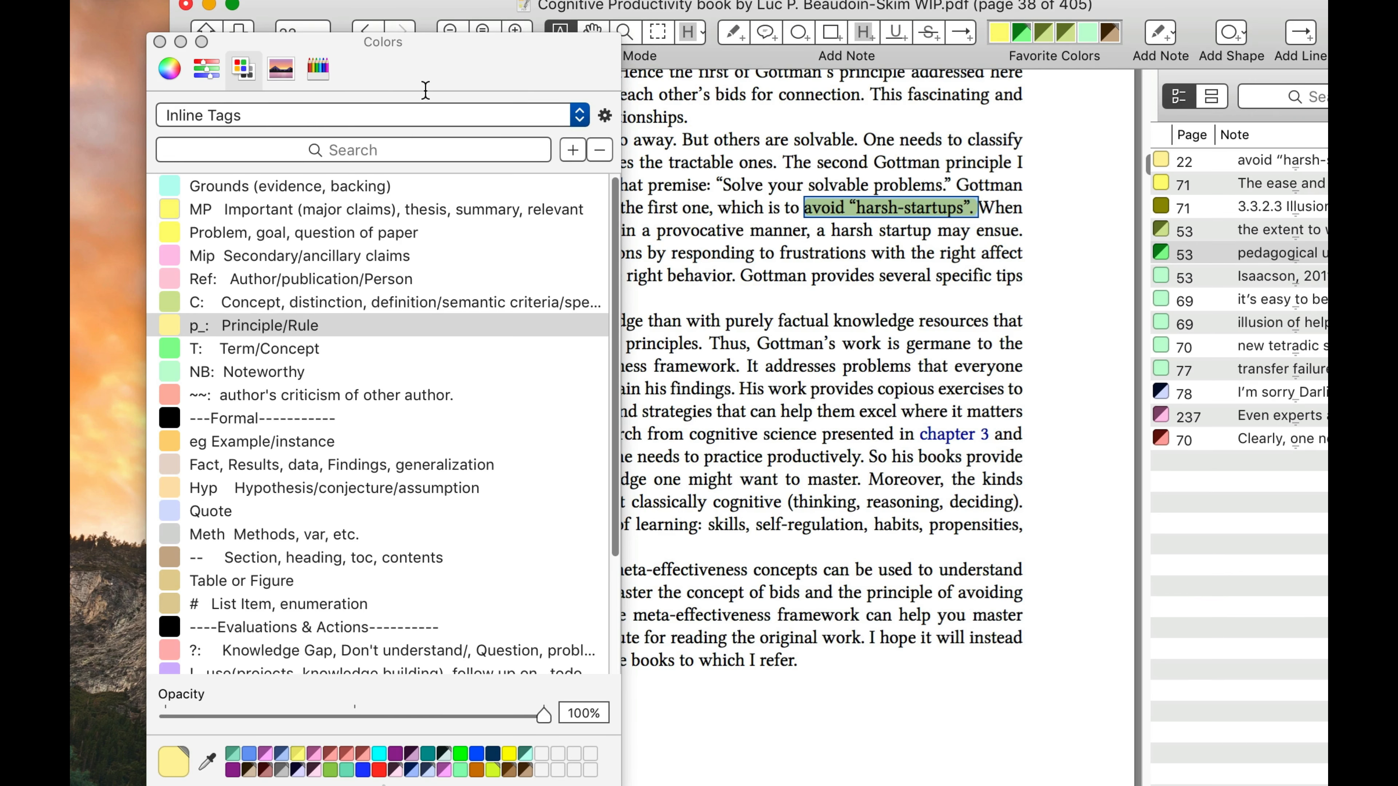
Apply the Mip Secondary/ancillary claims color to the "harsh-startups" highlight and look through the rest of the Inline Tags palette
{"action": "left_click", "coordinate": [295, 251]}
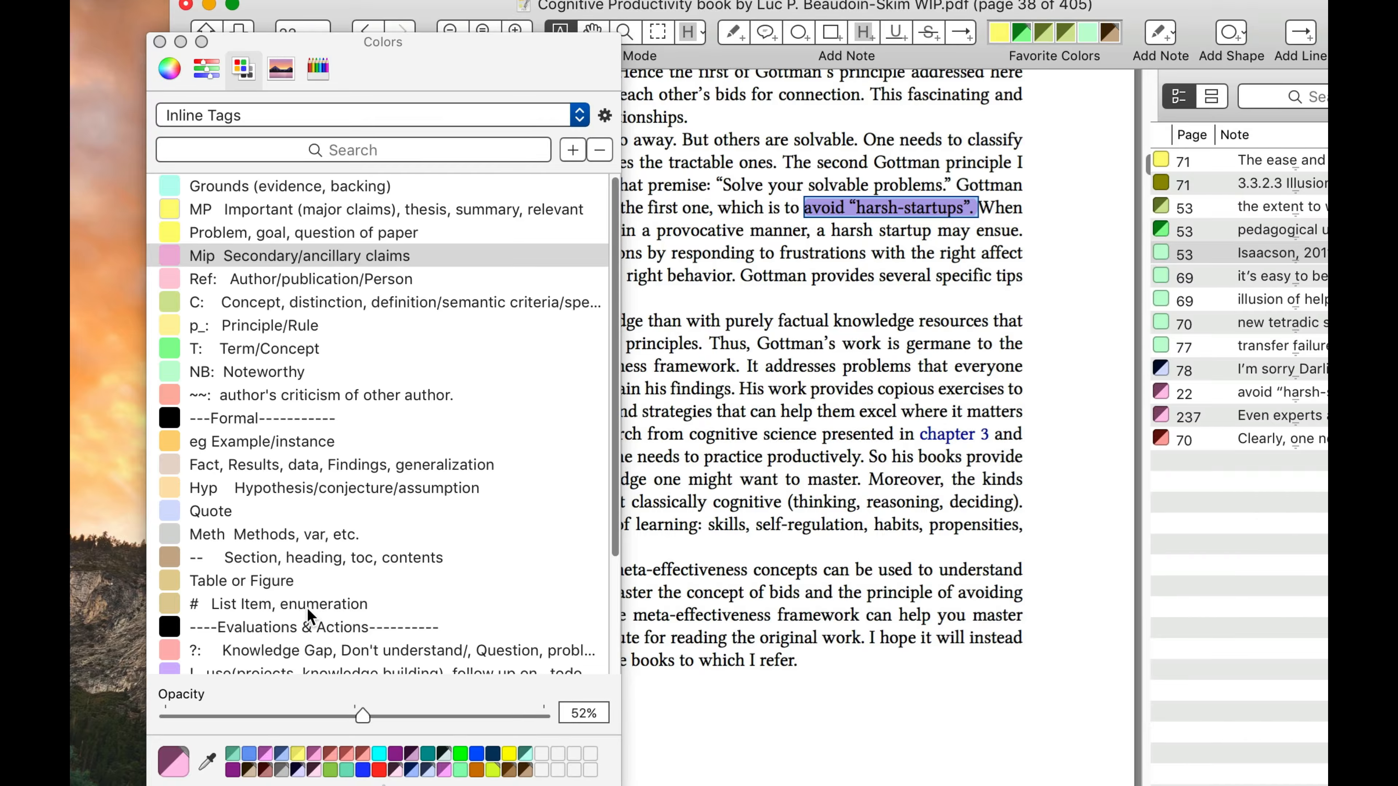
{"action": "scroll", "coordinate": [307, 607], "scroll_direction": "down", "scroll_amount": 3}
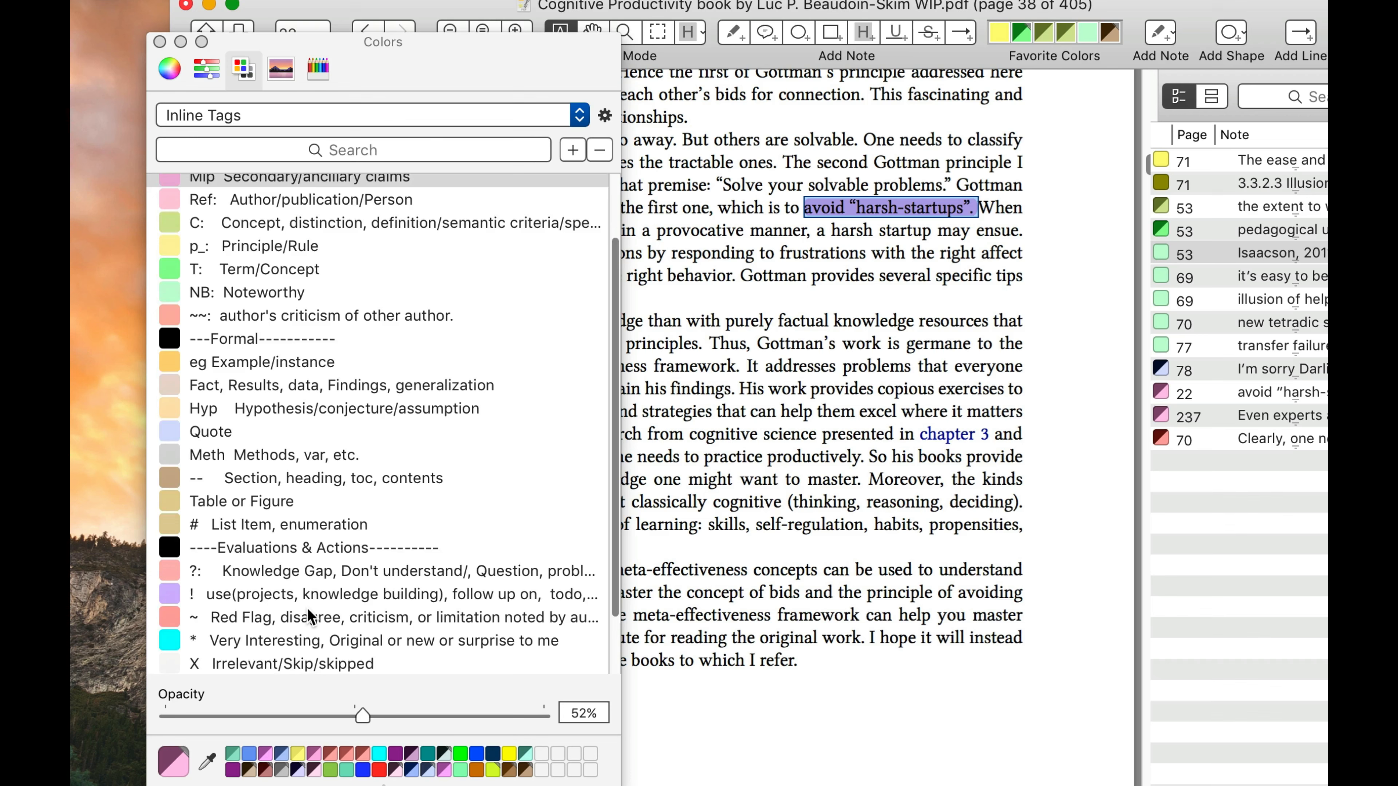
{"action": "scroll", "coordinate": [307, 608], "scroll_direction": "down", "scroll_amount": 2}
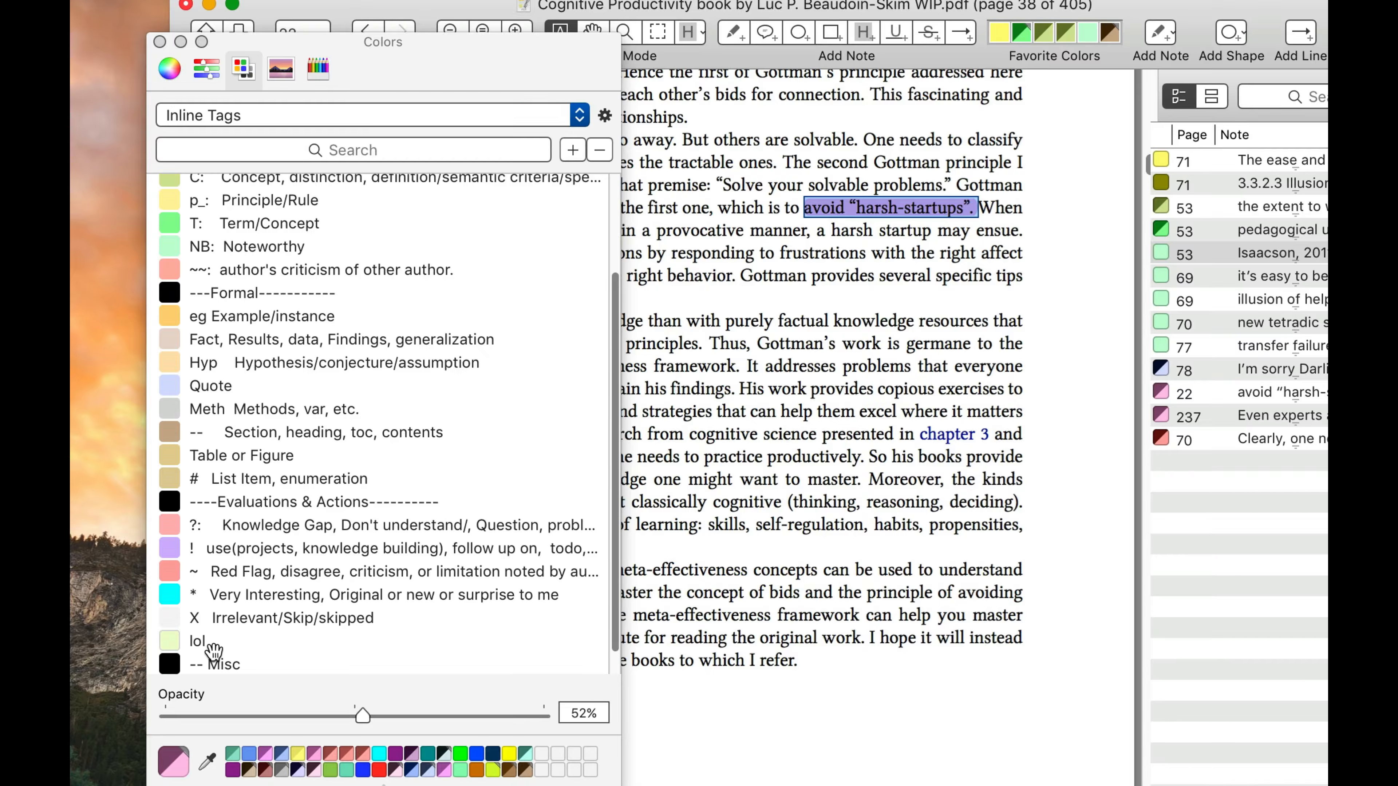
{"action": "scroll", "coordinate": [213, 650], "scroll_direction": "down", "scroll_amount": 1}
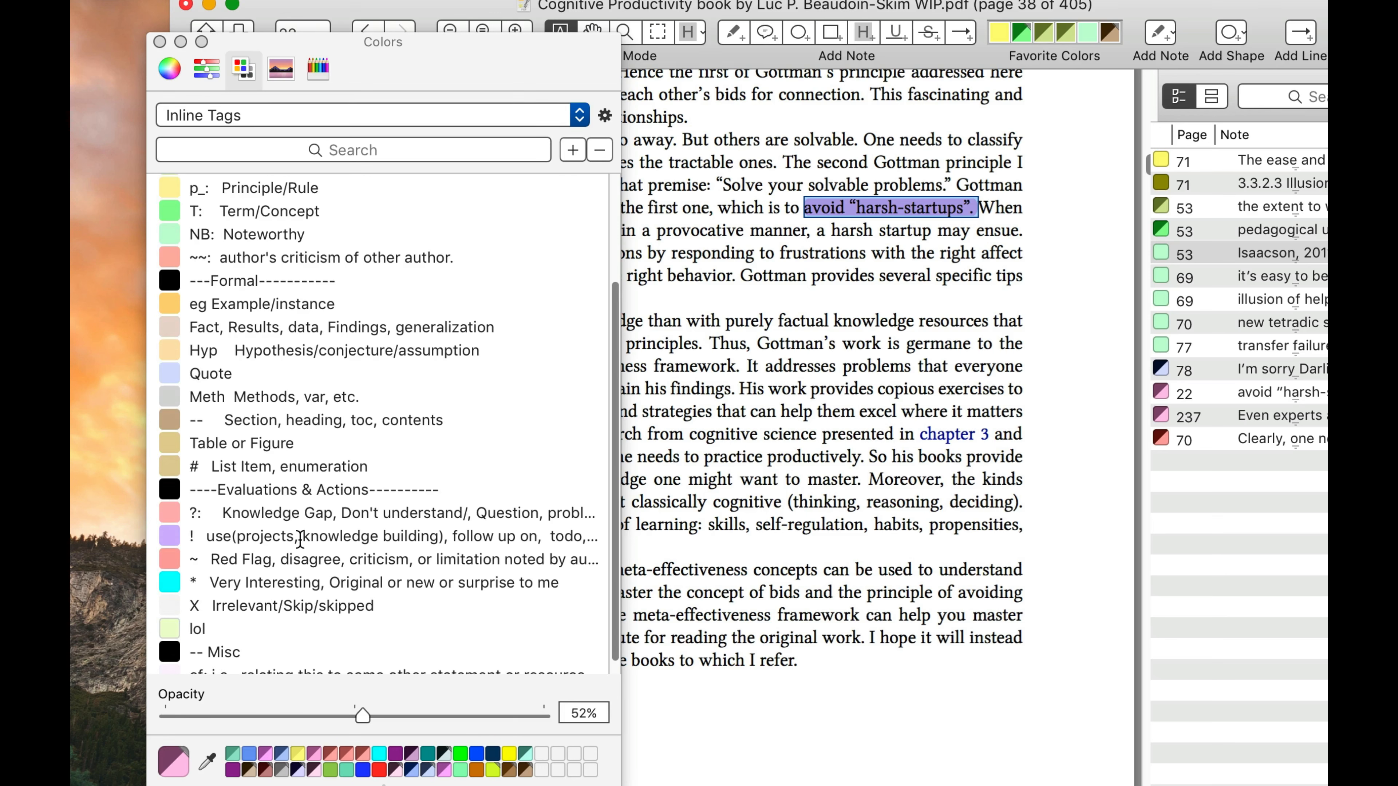
{"action": "scroll", "coordinate": [301, 547], "scroll_direction": "down", "scroll_amount": 1}
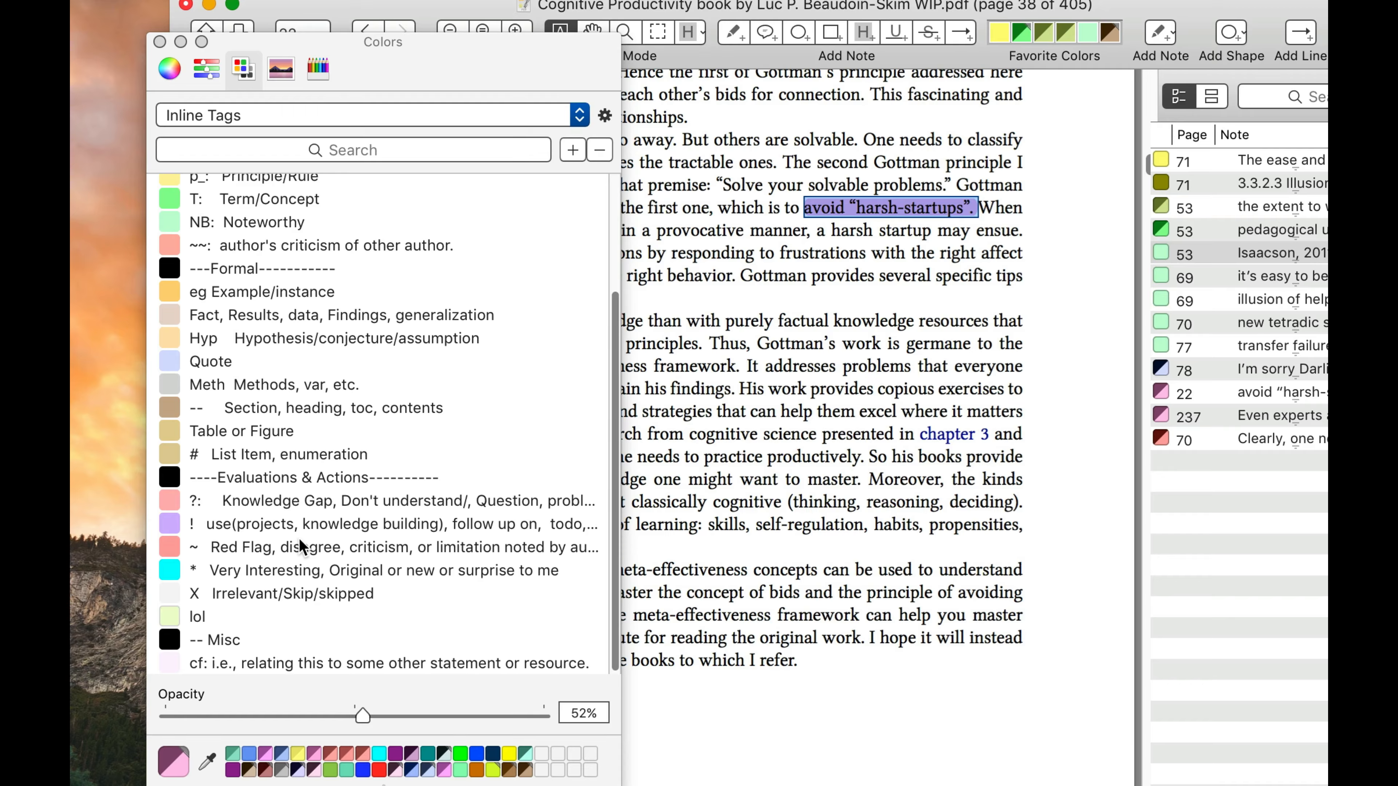
{"action": "scroll", "coordinate": [299, 537], "scroll_direction": "up", "scroll_amount": 6}
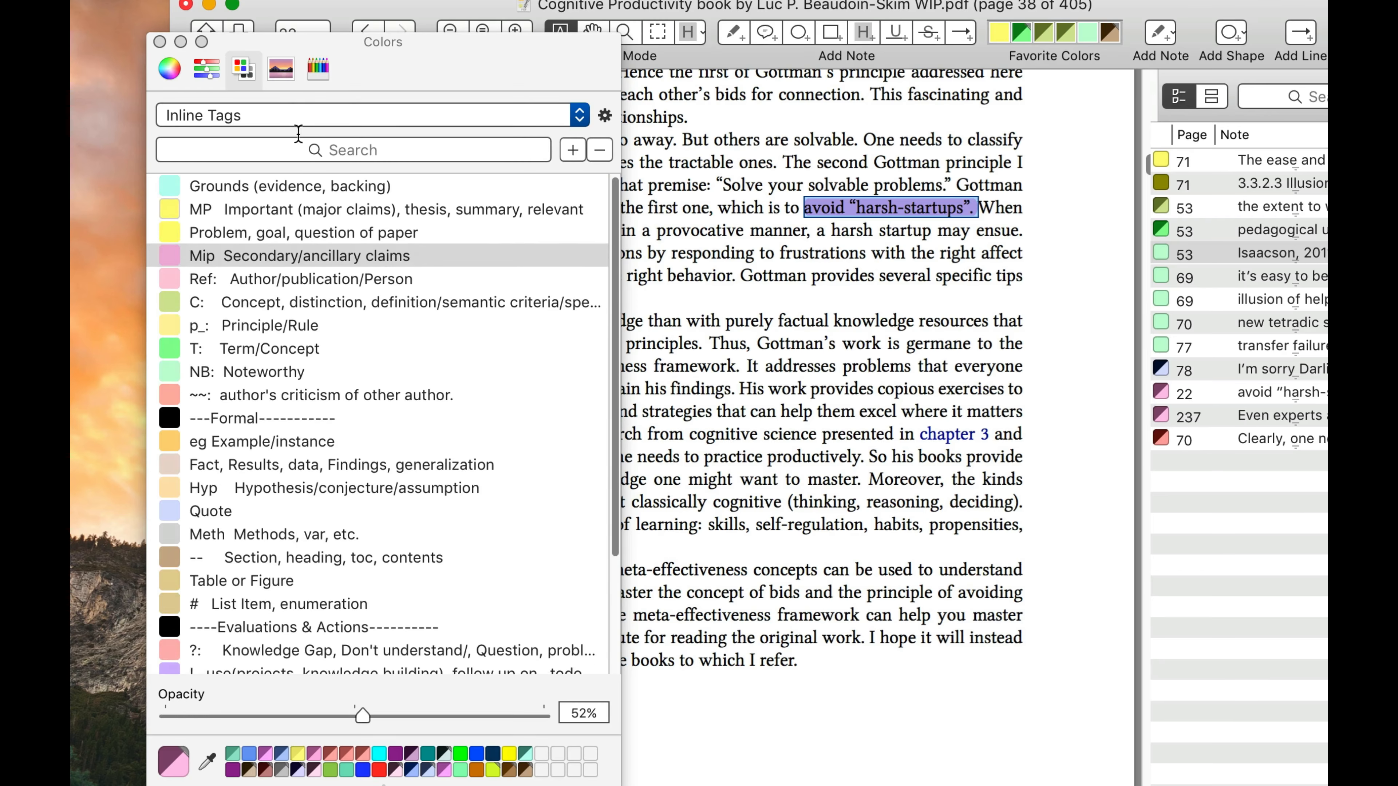
Search the Inline Tags palette for "quote" and apply the Quote color to the "harsh-startups" highlight
{"action": "left_click", "coordinate": [313, 148]}
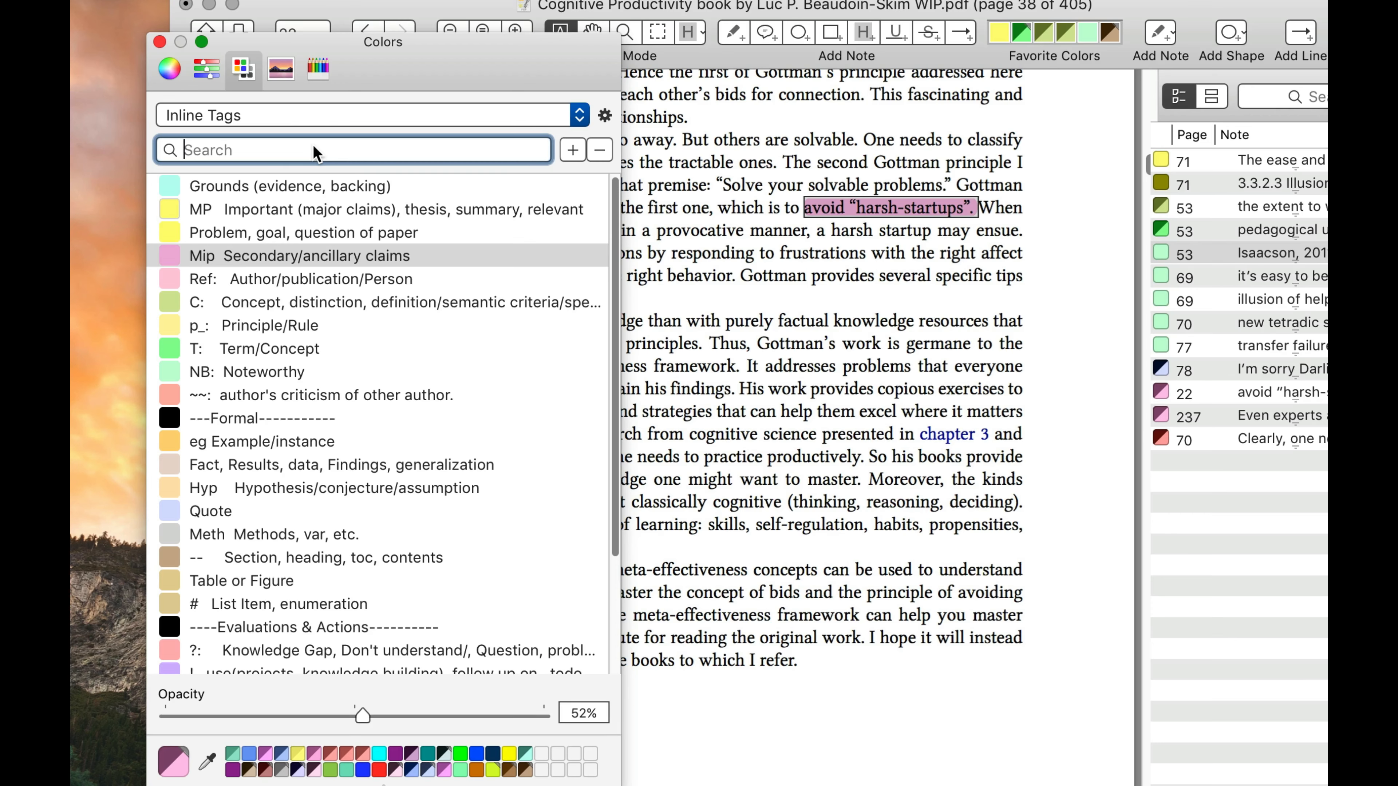
{"action": "type", "text": "quote"}
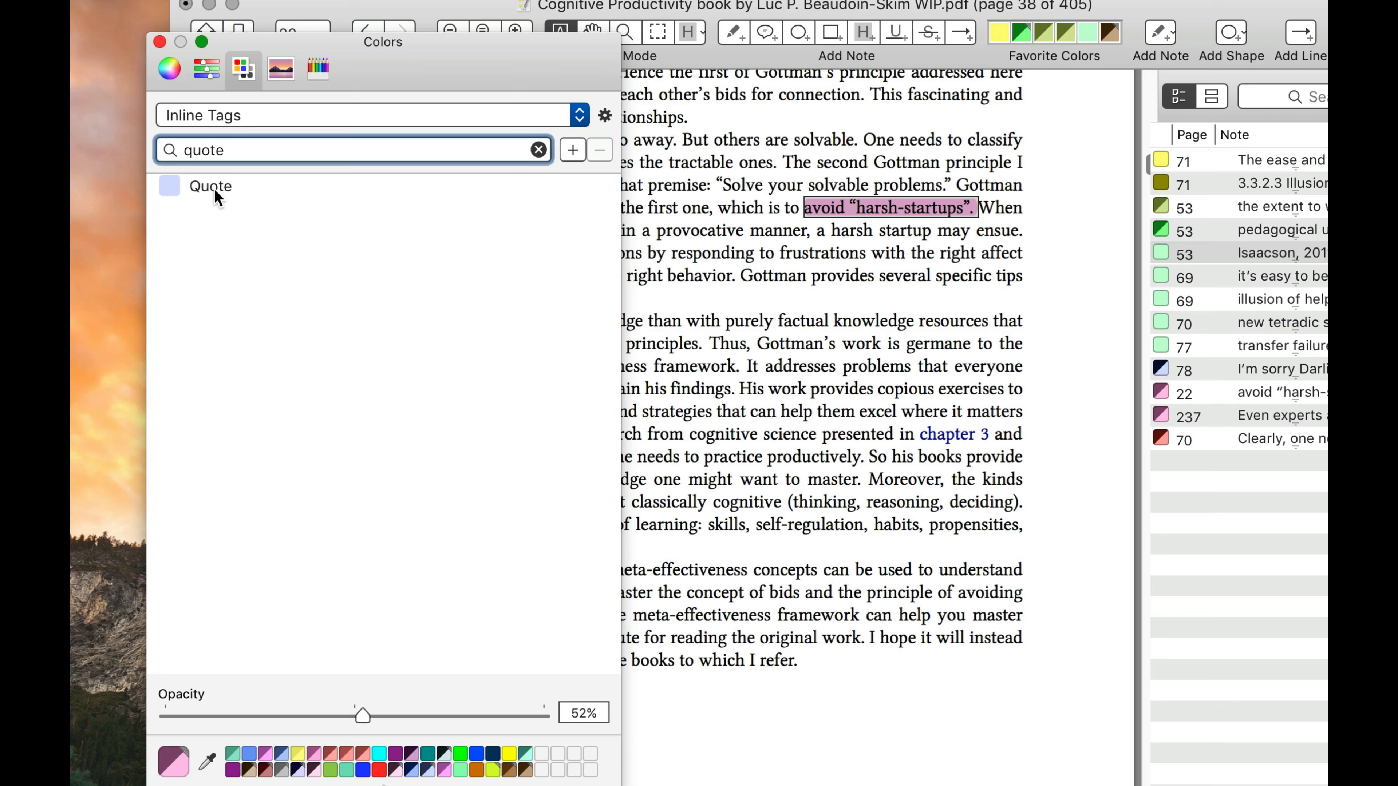
{"action": "left_click", "coordinate": [217, 190]}
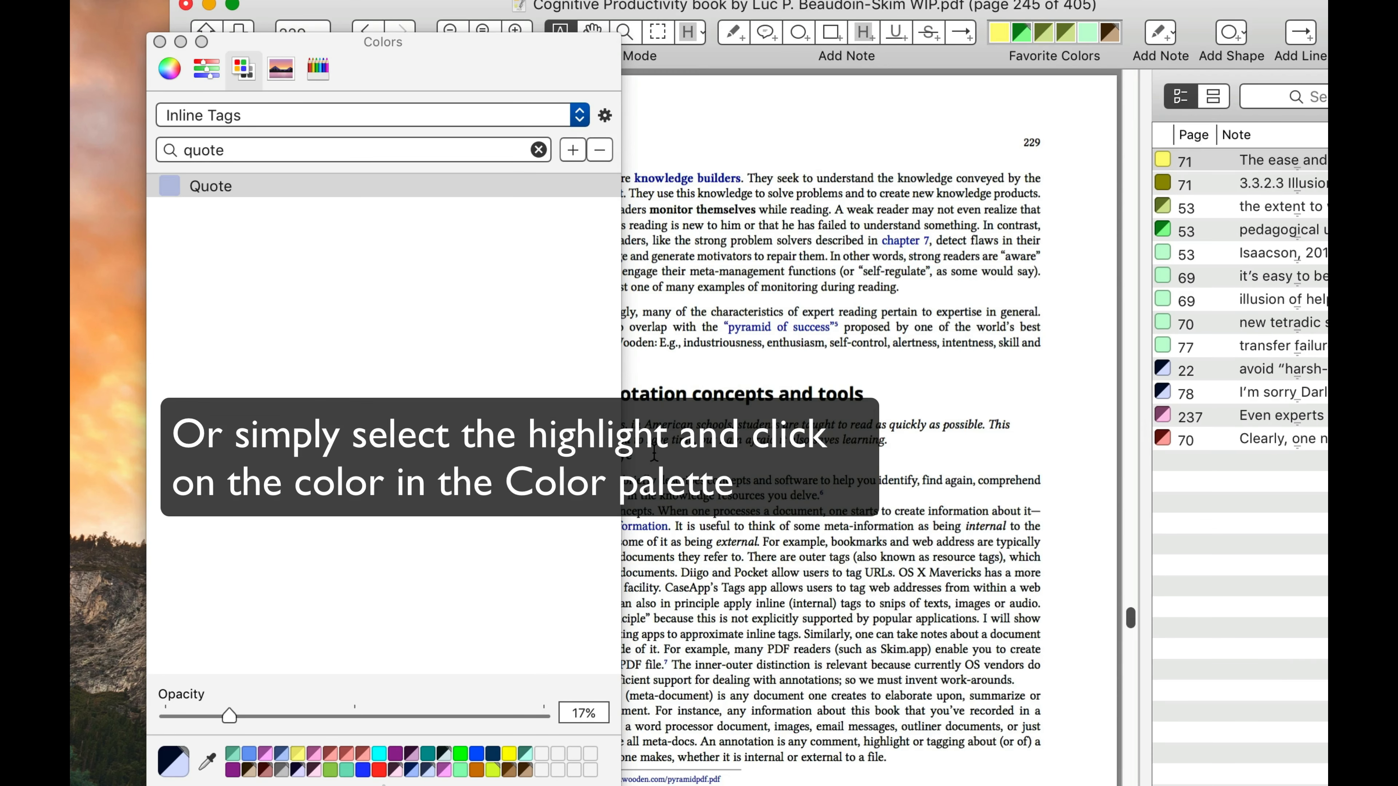
Highlight the italic quotation under "12.2 Annotation concepts and tools" on page 229 and give that highlight the Quote color
{"action": "left_click", "coordinate": [655, 455]}
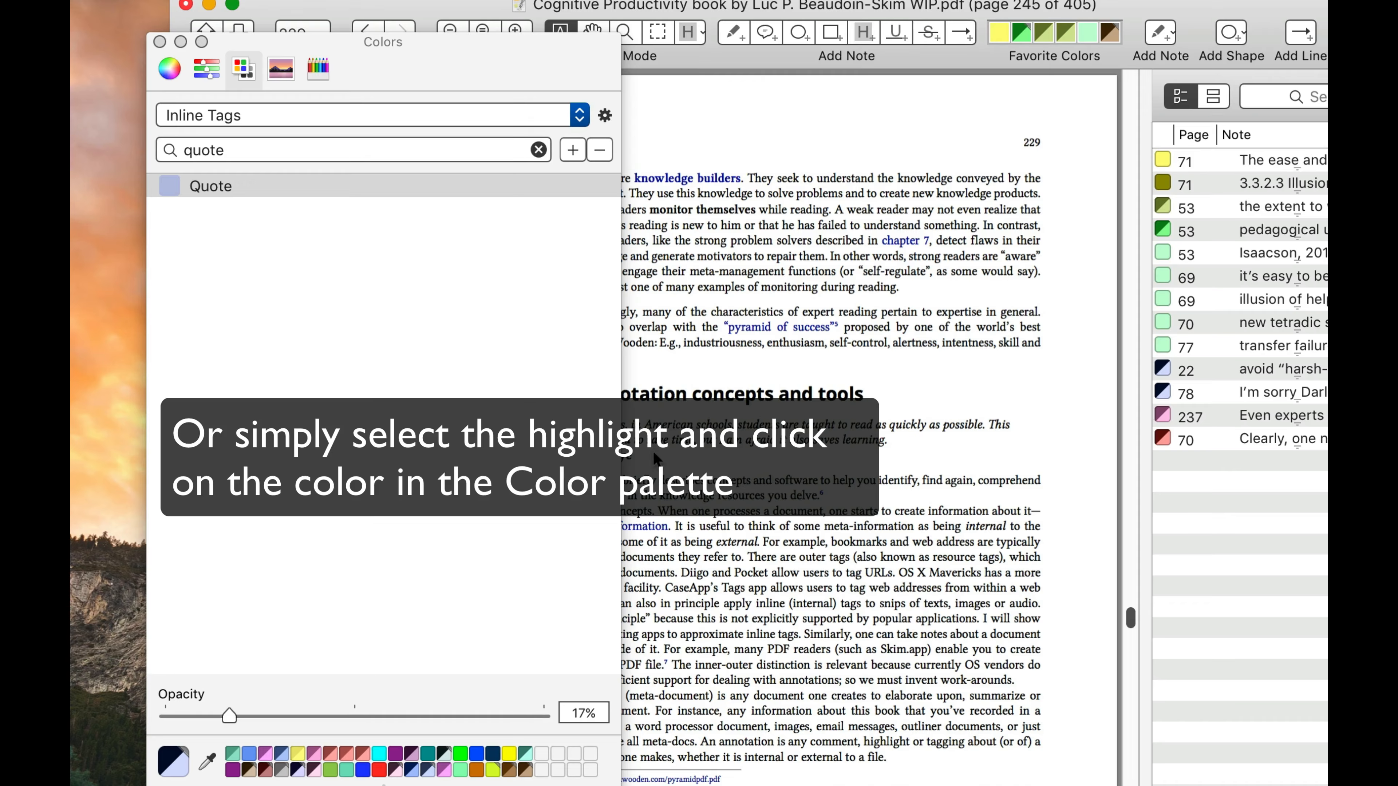
{"action": "key", "text": "shift+super+c"}
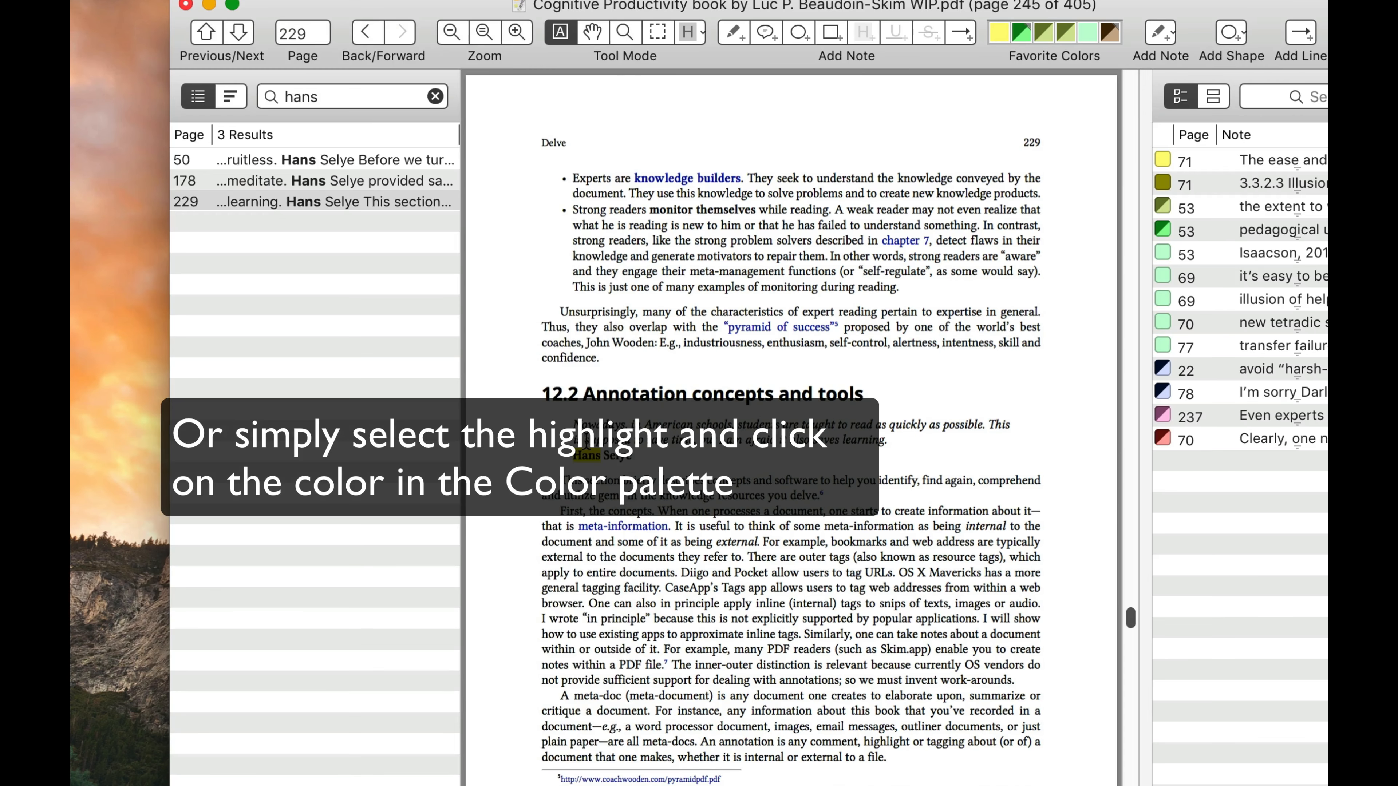
{"action": "left_click_drag", "start_coordinate": [587, 441], "coordinate": [911, 447]}
{"action": "left_click", "coordinate": [584, 423]}
{"action": "left_click_drag", "start_coordinate": [572, 423], "coordinate": [651, 463]}
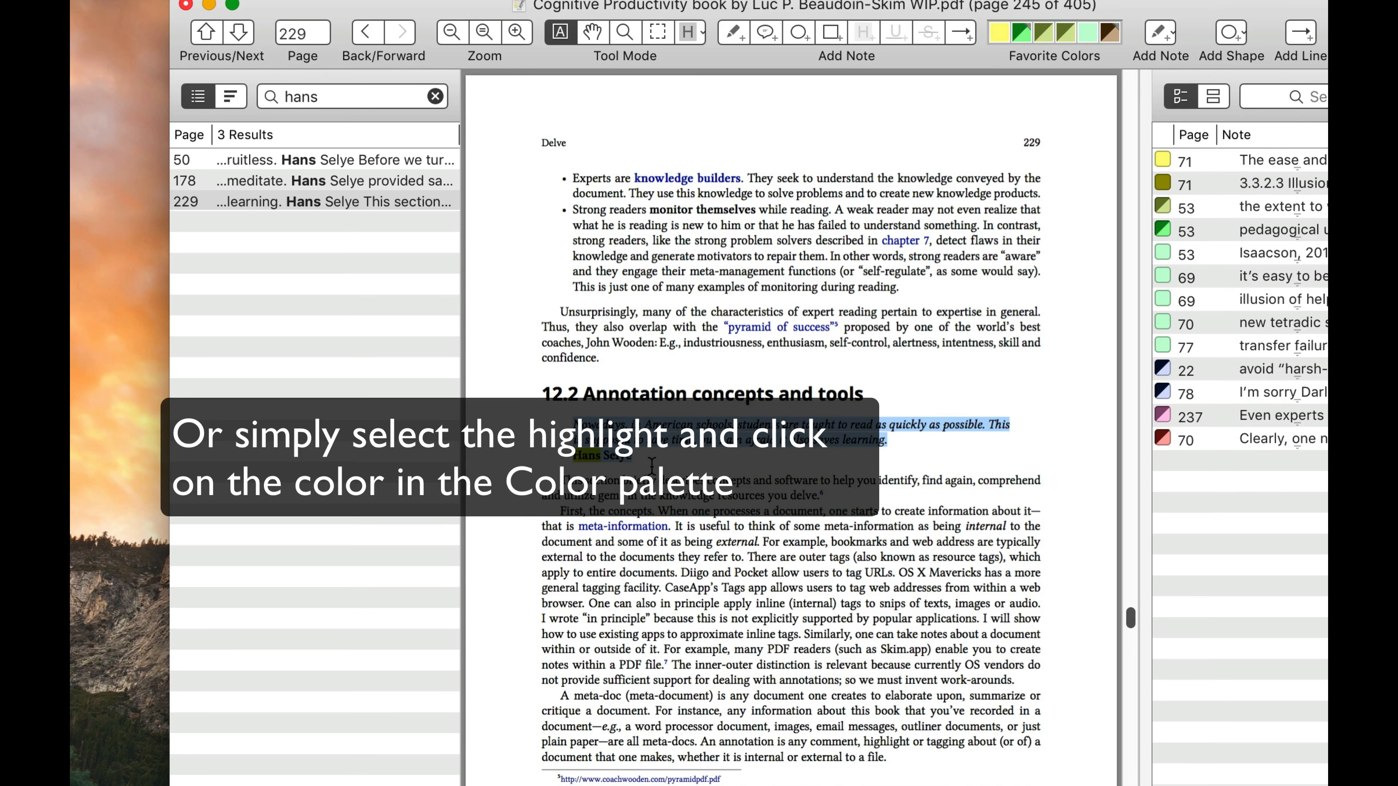
{"action": "key", "text": "ctrl+super+h"}
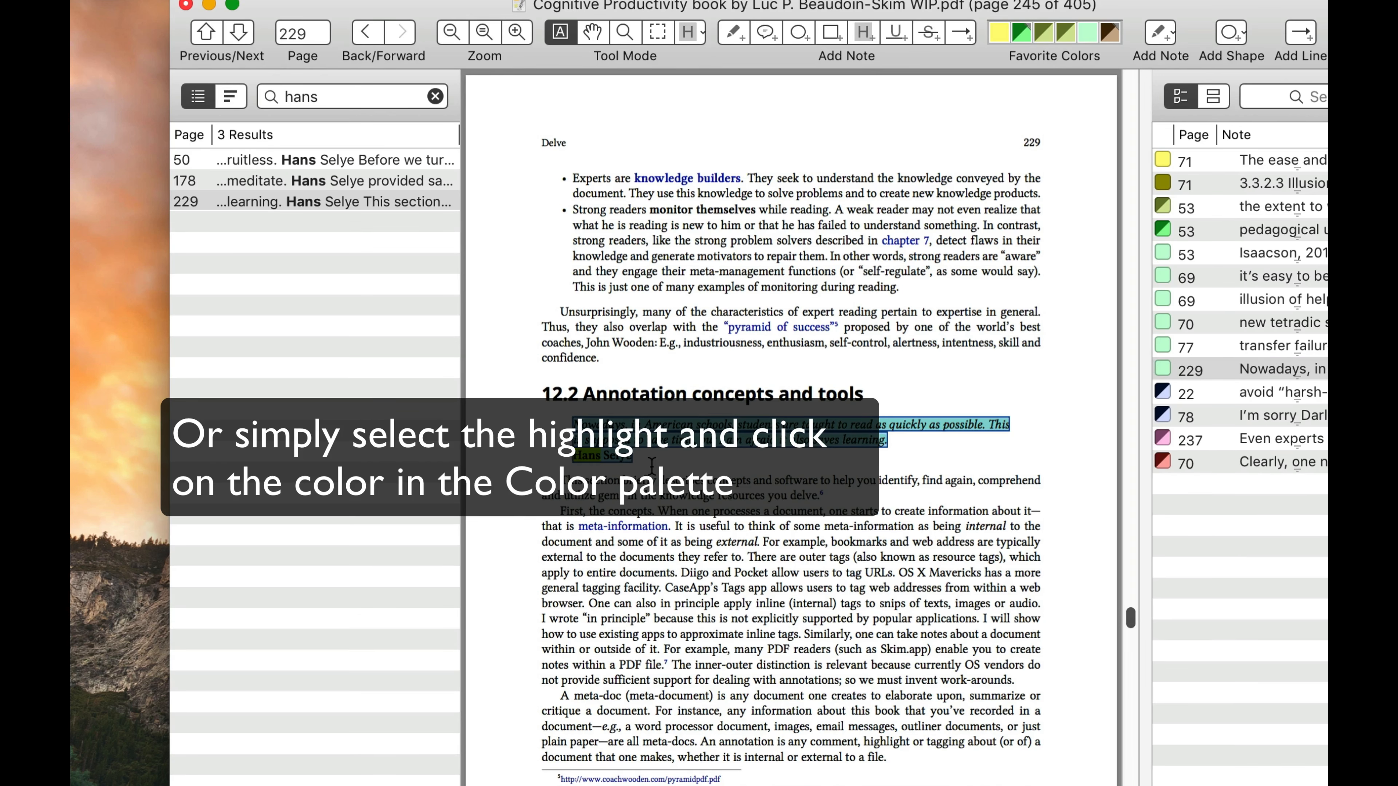
{"action": "key", "text": "super+shift+c"}
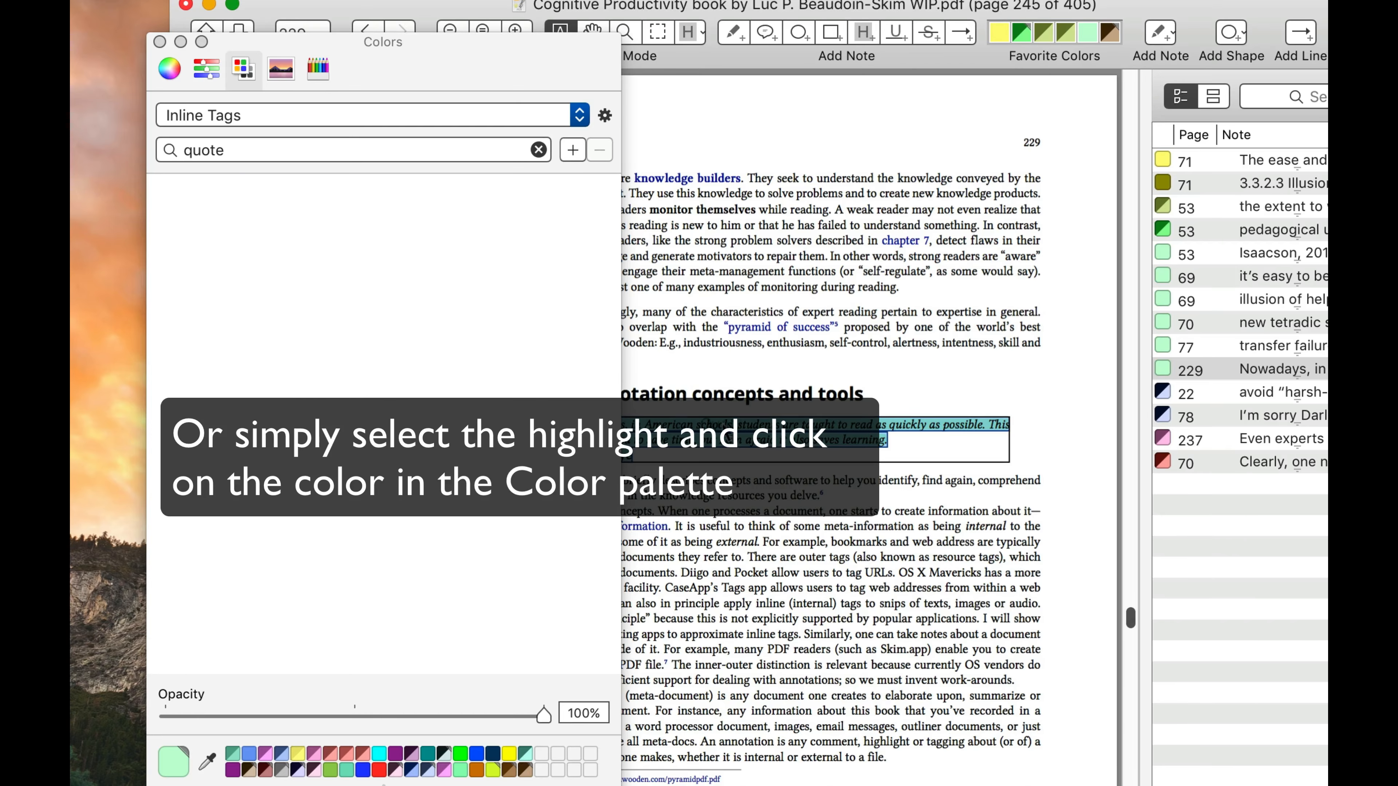
{"action": "left_click", "coordinate": [216, 186]}
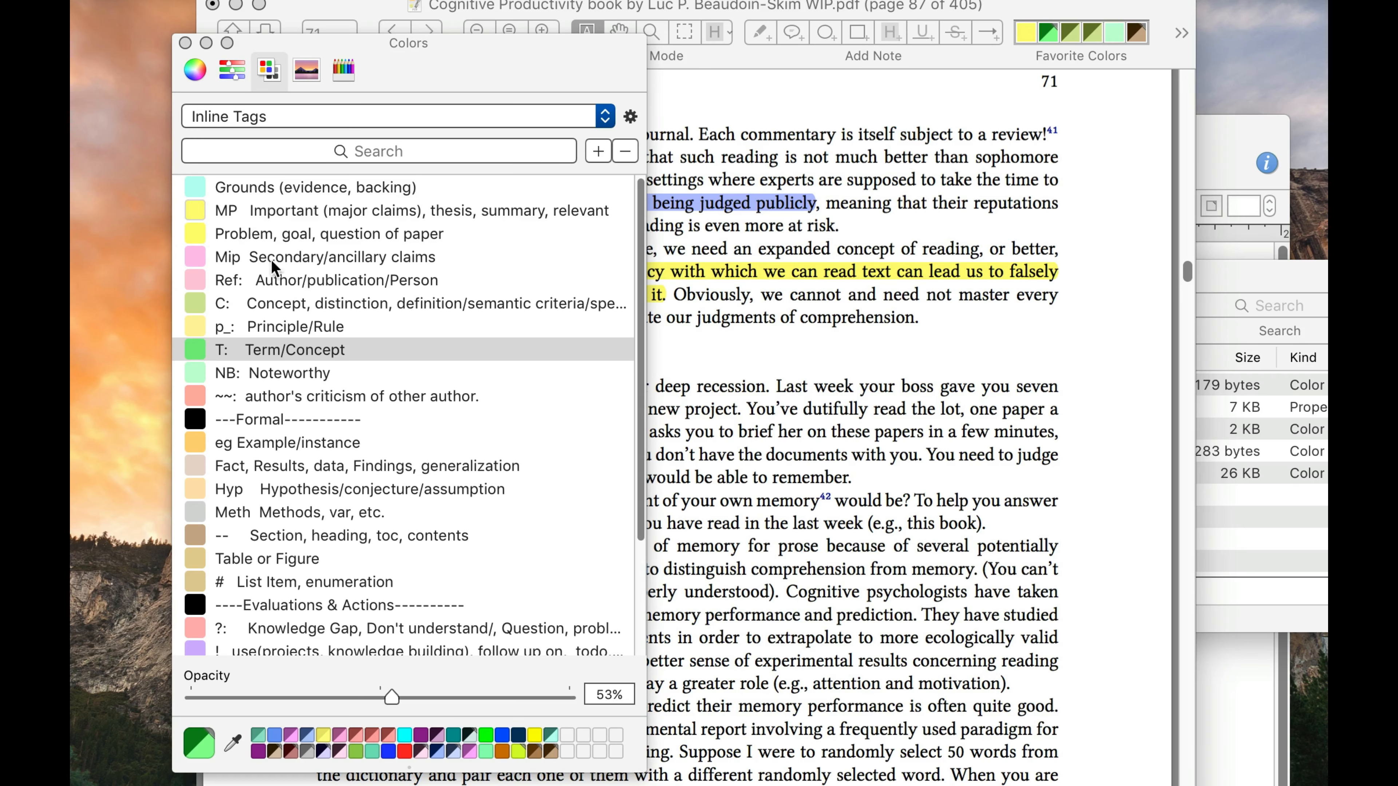
Switch to the Finder window of the user's Library/Colors folder to view the palette files
{"action": "left_click", "coordinate": [1310, 277]}
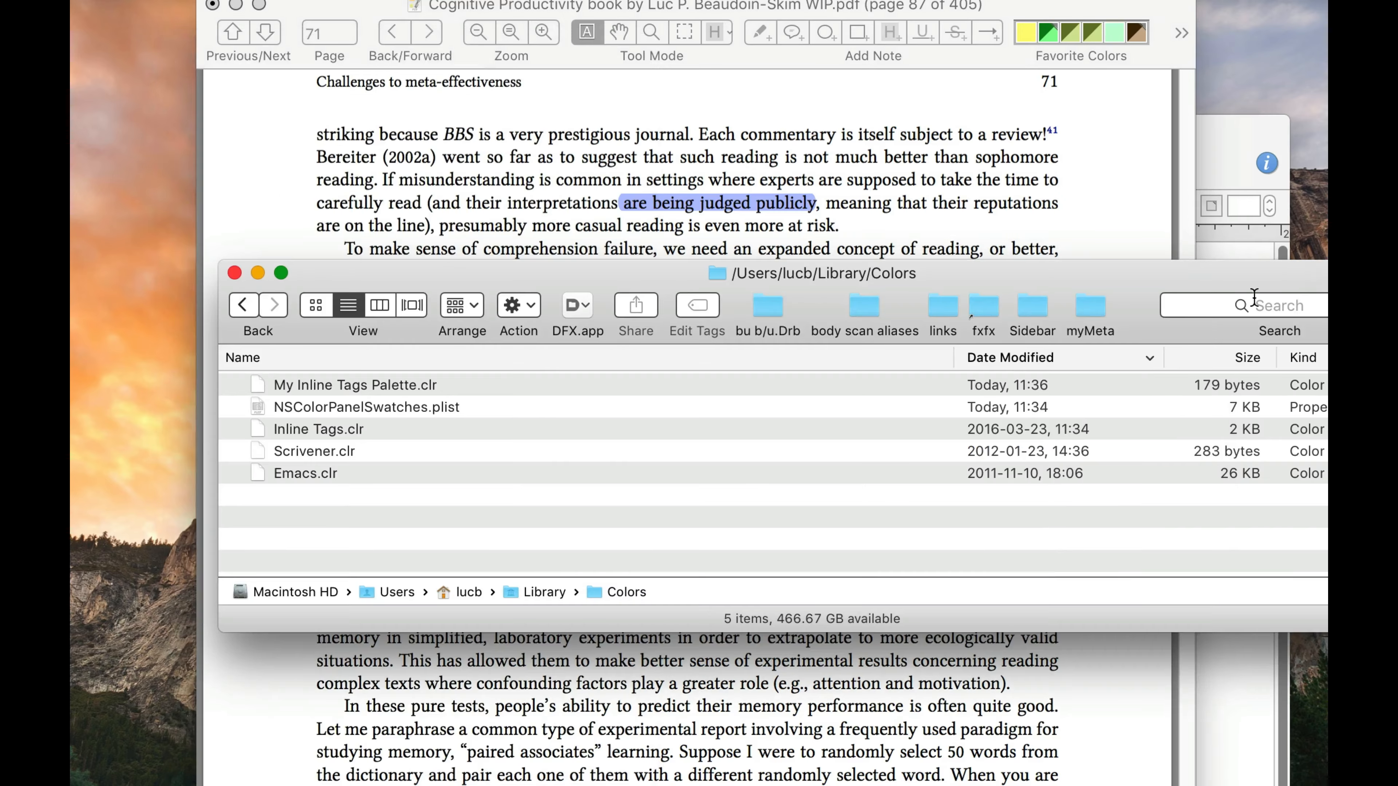